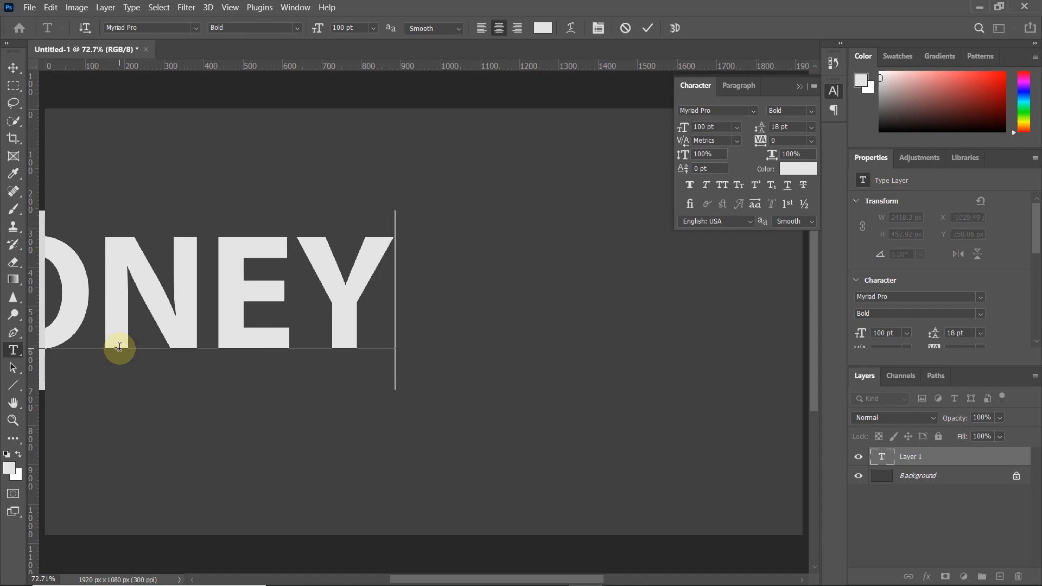
# Commit the MONEY text and center it horizontally and vertically on the canvas.
pyautogui.click(646, 28)
pyautogui.moveTo(328, 282); pyautogui.dragTo(598, 278)
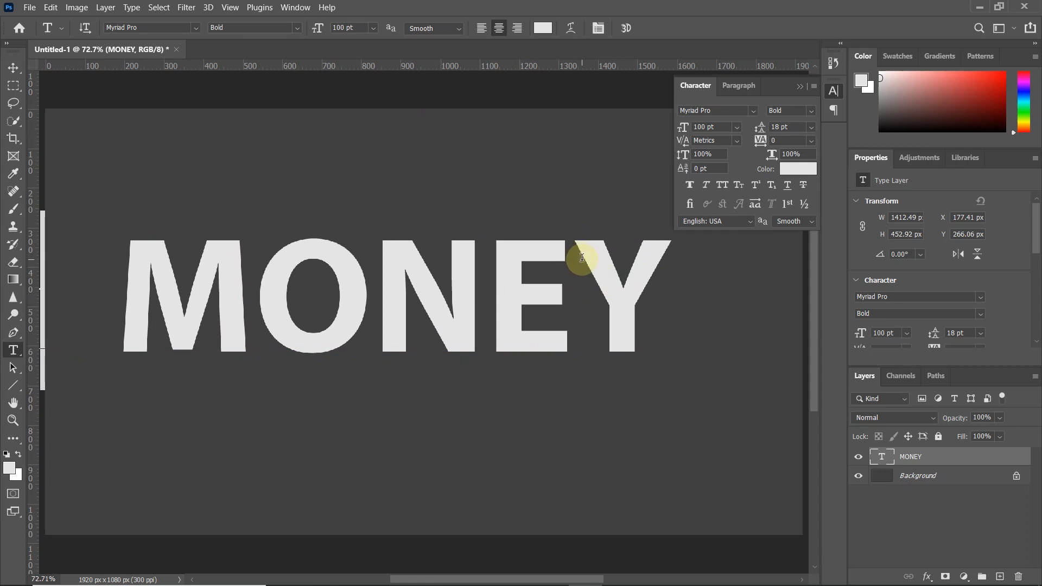
pyautogui.keyDown('shift'); pyautogui.click(919, 477); pyautogui.keyUp('shift')
pyautogui.click(13, 67)
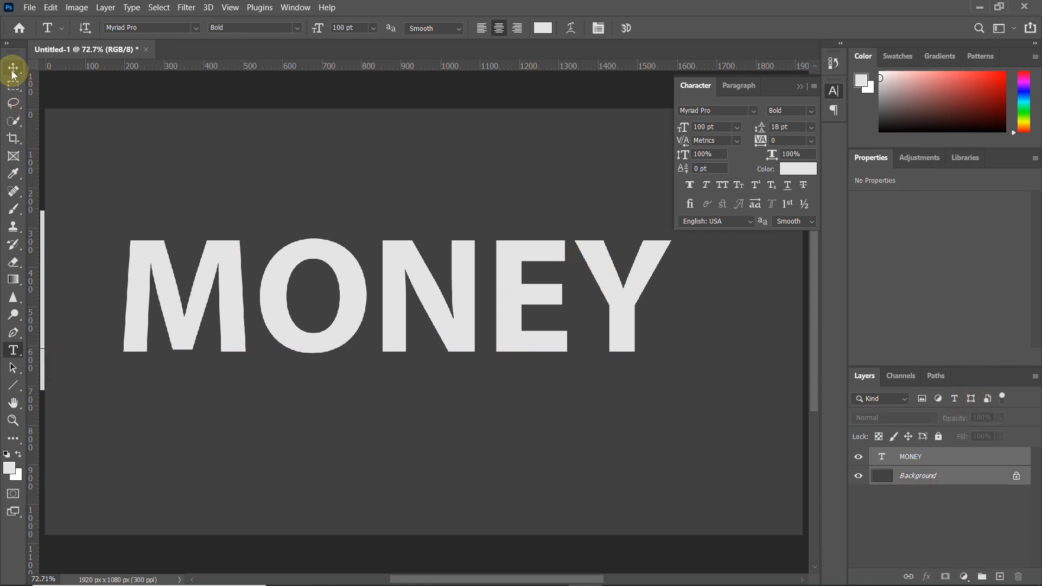
pyautogui.click(311, 28)
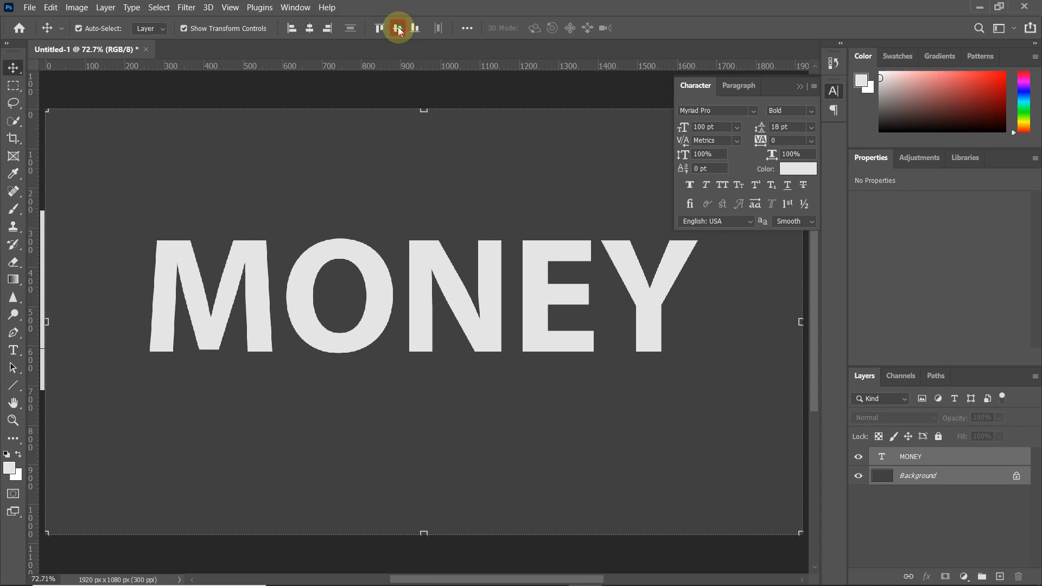
pyautogui.click(398, 28)
pyautogui.click(896, 496)
# Move the MONEY text into the upper half of the canvas and duplicate its layer.
pyautogui.scroll(-2, 349, 441)
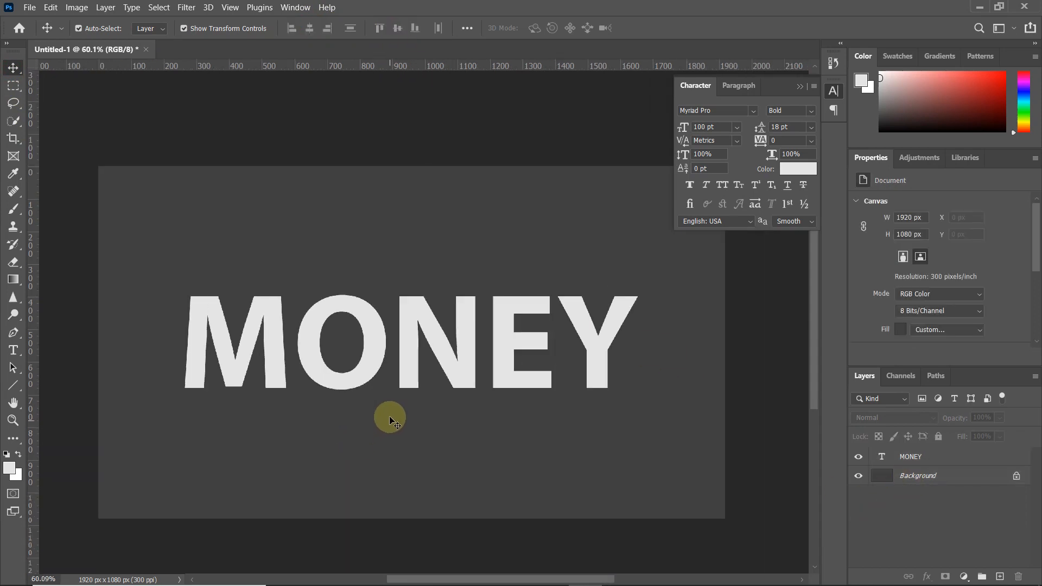
pyautogui.scroll(-1, 390, 419)
pyautogui.moveTo(429, 355); pyautogui.dragTo(429, 310)
pyautogui.moveTo(923, 456); pyautogui.dragTo(1001, 575)
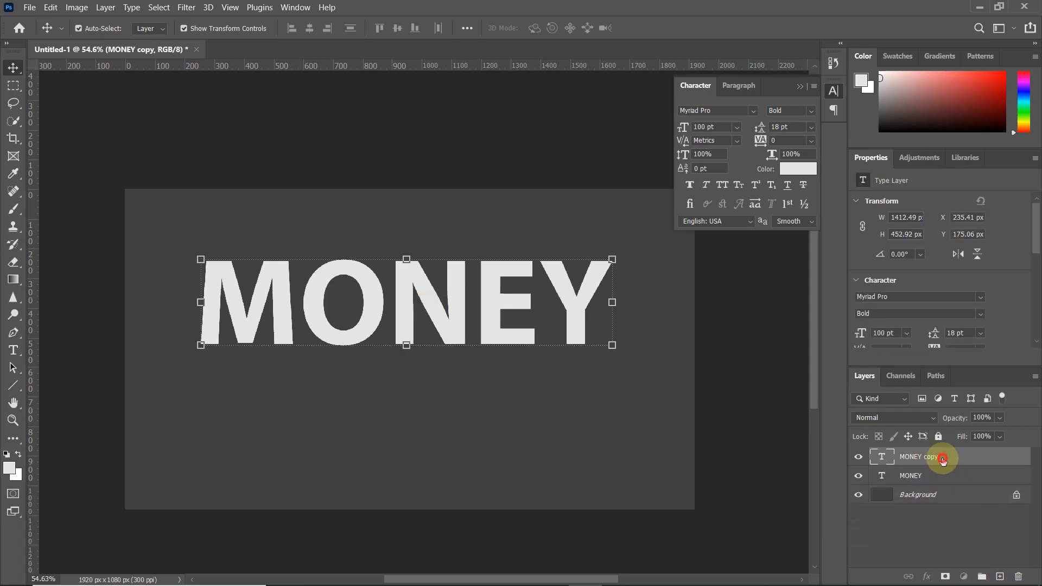
# Flip the lower MONEY layer vertically and place it directly beneath the upright text as its reflection.
pyautogui.click(926, 476)
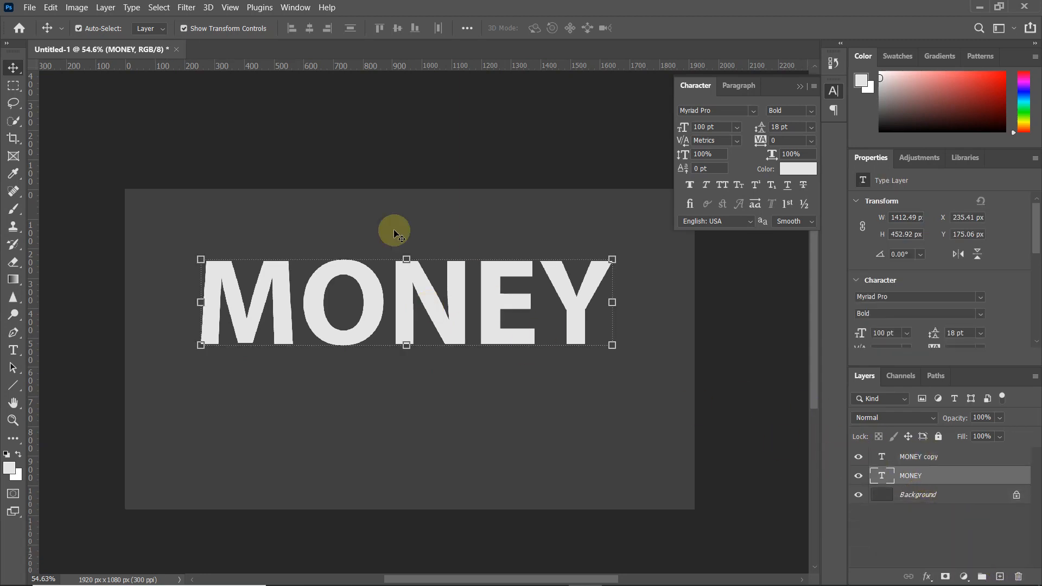
pyautogui.click(52, 10)
pyautogui.moveTo(80, 300)
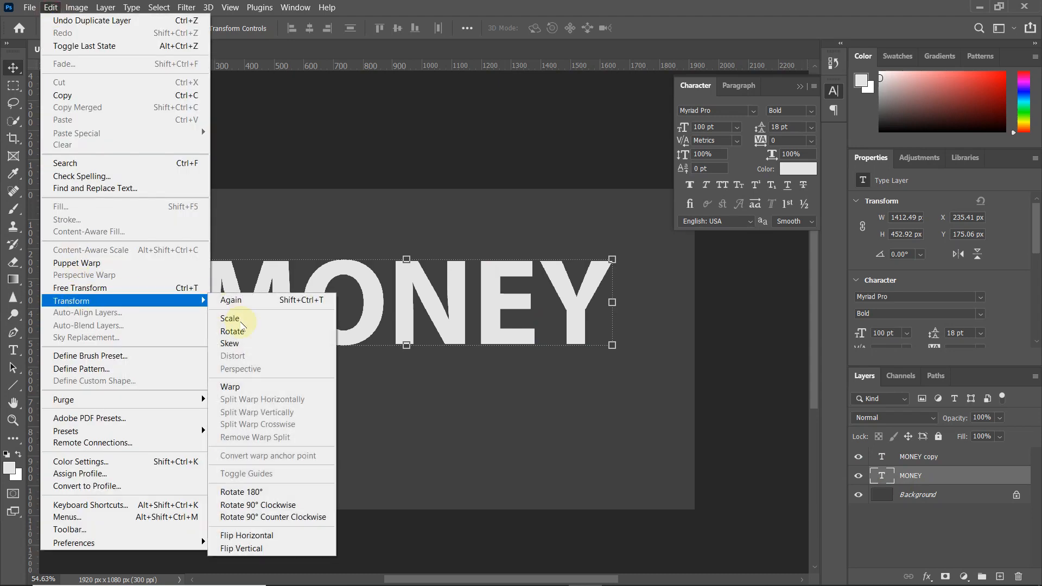
pyautogui.click(247, 535)
pyautogui.moveTo(442, 326); pyautogui.dragTo(435, 411)
pyautogui.press('Right')
pyautogui.press('Right')
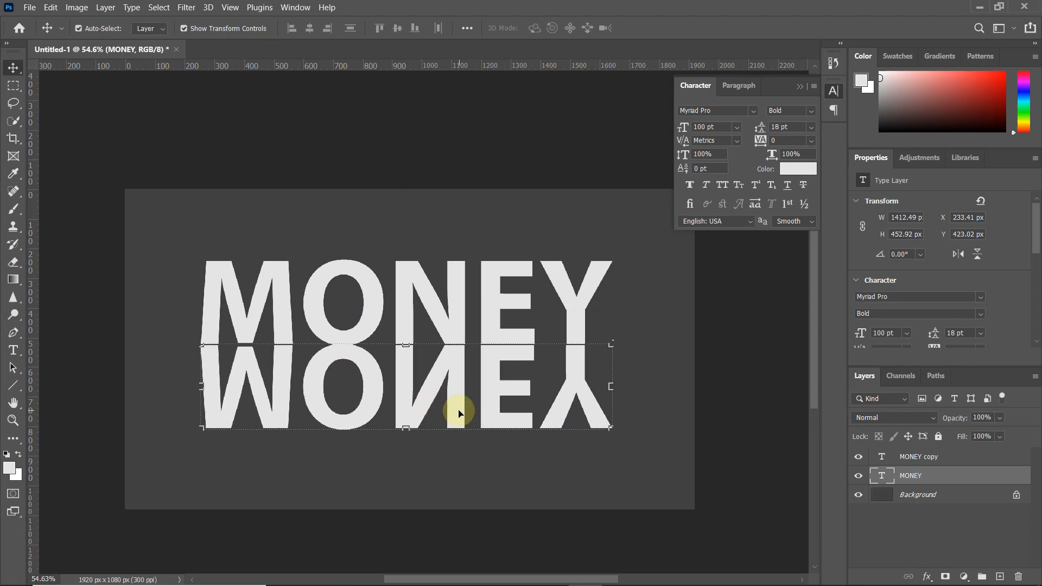
# Add a layer mask to the flipped MONEY layer and fade the reflection downward with black-to-transparent linear gradients.
pyautogui.click(945, 577)
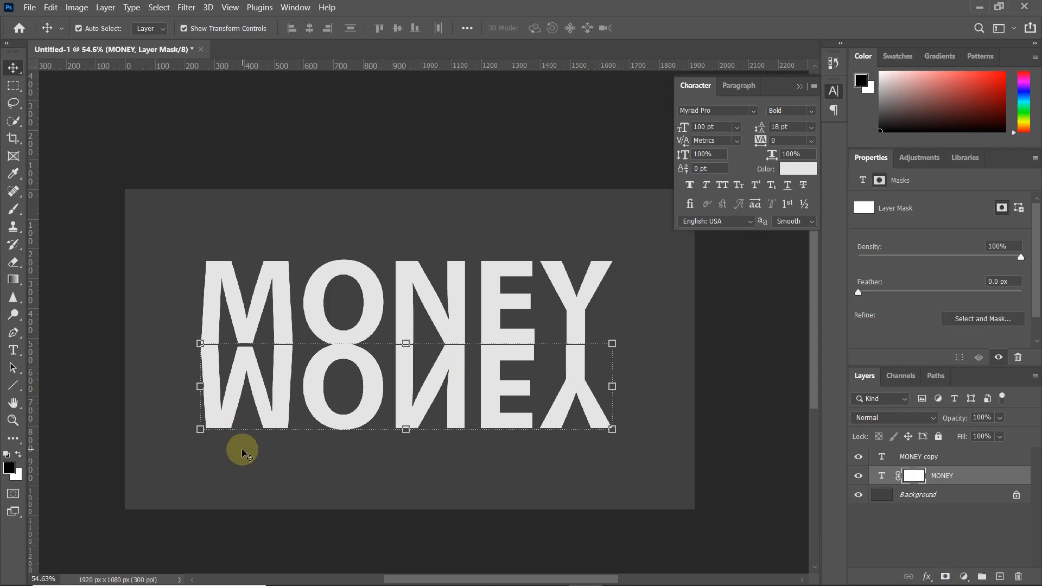
pyautogui.click(9, 276)
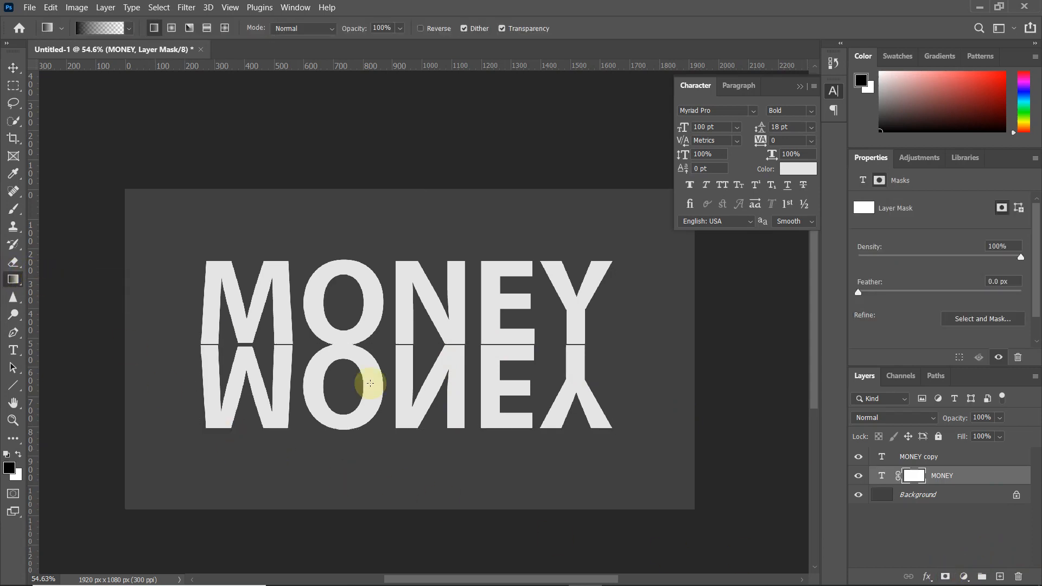
pyautogui.moveTo(442, 317); pyautogui.dragTo(441, 317)
pyautogui.moveTo(396, 447); pyautogui.dragTo(394, 198)
pyautogui.moveTo(396, 442); pyautogui.dragTo(389, 194)
pyautogui.scroll(1, 387, 302)
pyautogui.scroll(1, 390, 312)
pyautogui.moveTo(405, 364); pyautogui.dragTo(408, 476)
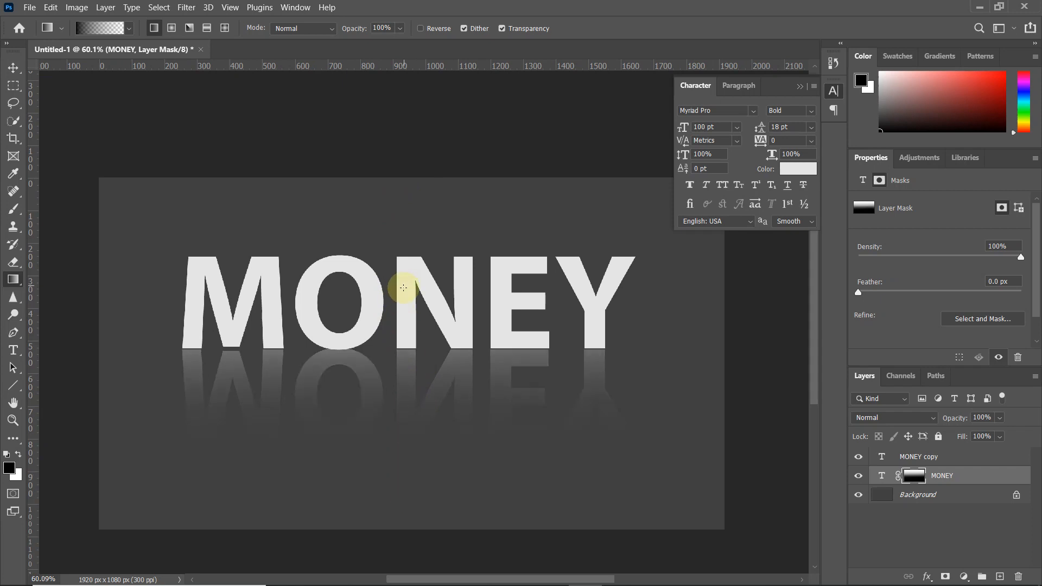
# Add a new layer directly above the Background and paint one soft black brush dab on it.
pyautogui.scroll(-1, 401, 280)
pyautogui.moveTo(491, 390); pyautogui.dragTo(473, 359)
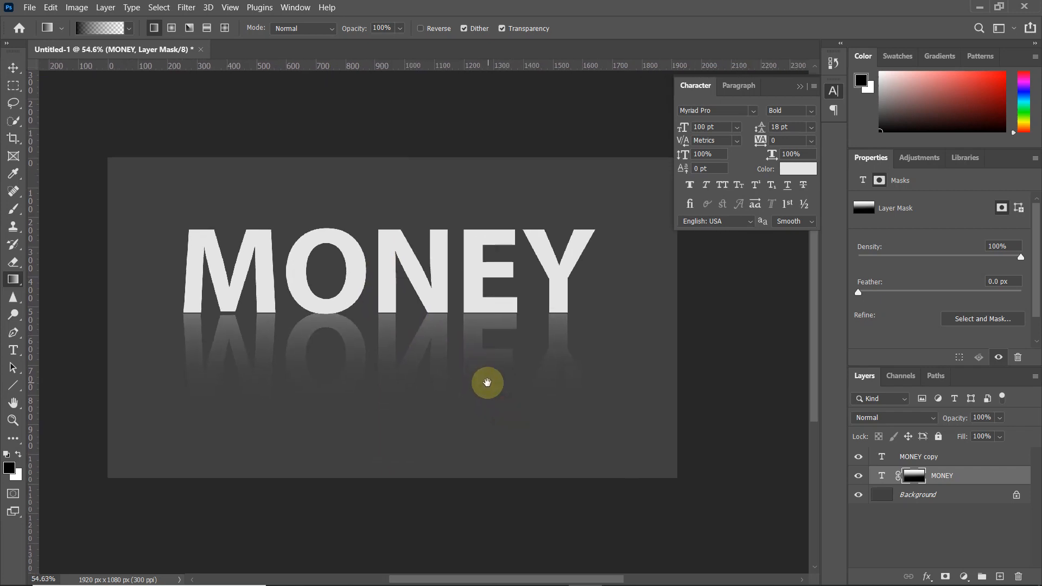
pyautogui.click(1000, 576)
pyautogui.moveTo(912, 484); pyautogui.dragTo(912, 501)
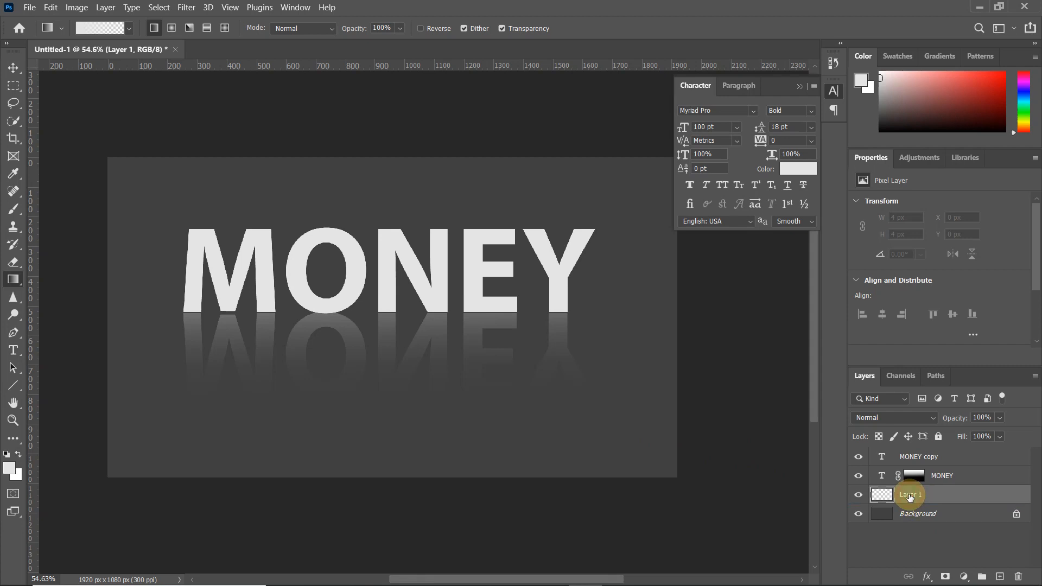
pyautogui.click(13, 209)
pyautogui.click(6, 454)
pyautogui.click(380, 325)
# Transform the black dab into a thin shadow about 2587 × 28 px at the letters' base, with 36% layer opacity.
pyautogui.hotkey('ctrl', 't')
pyautogui.moveTo(379, 157); pyautogui.dragTo(384, 321)
pyautogui.scroll(-2, 384, 320)
pyautogui.moveTo(288, 319); pyautogui.dragTo(173, 318)
pyautogui.moveTo(467, 318); pyautogui.dragTo(493, 318)
pyautogui.scroll(2, 394, 323)
pyautogui.moveTo(384, 326)
pyautogui.mouseDown()
pyautogui.moveTo(398, 317)
pyautogui.moveTo(390, 309)
pyautogui.mouseUp()
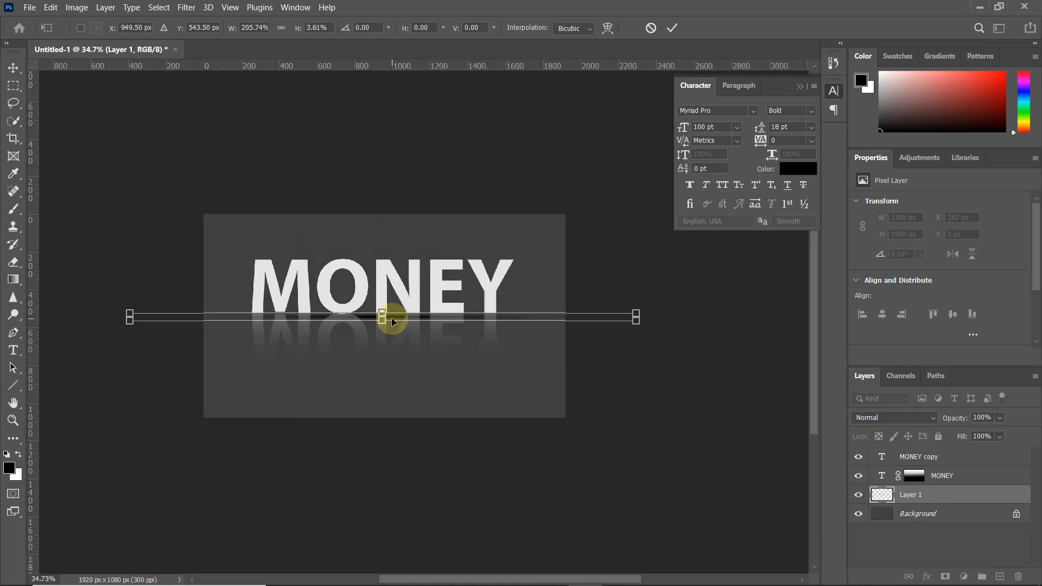
pyautogui.scroll(5, 390, 310)
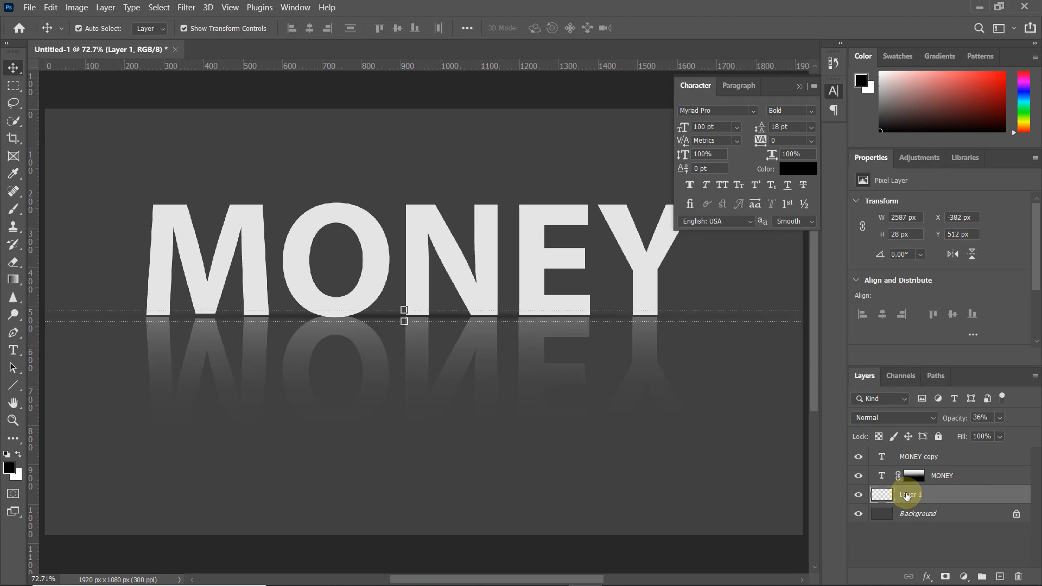
pyautogui.click(914, 539)
pyautogui.scroll(-1, 782, 467)
pyautogui.hscroll(3, 761, 451)
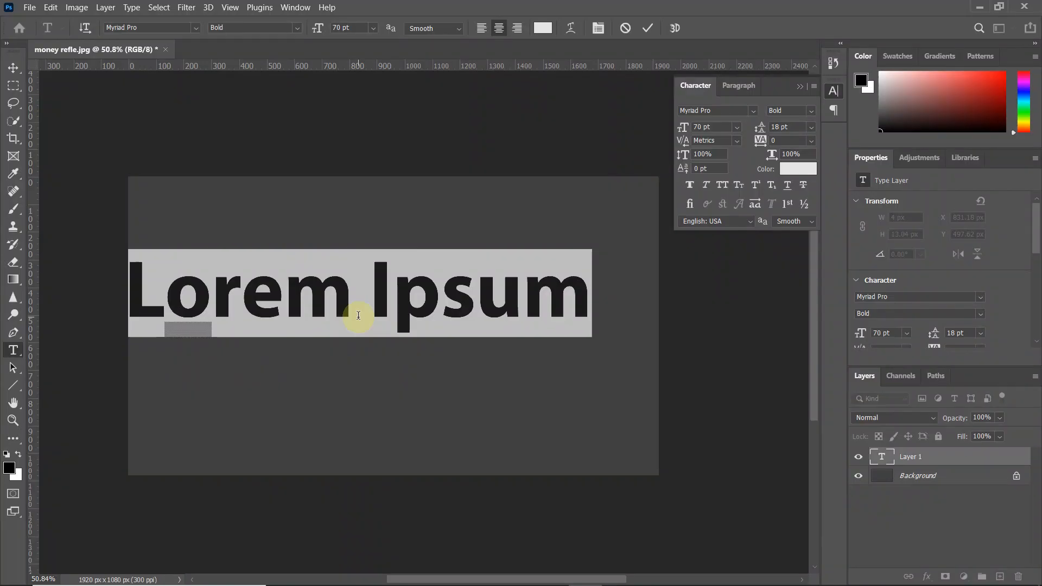
# Enter the text PHOTO, commit it and move it near the center of the canvas.
pyautogui.write('PHOTO')
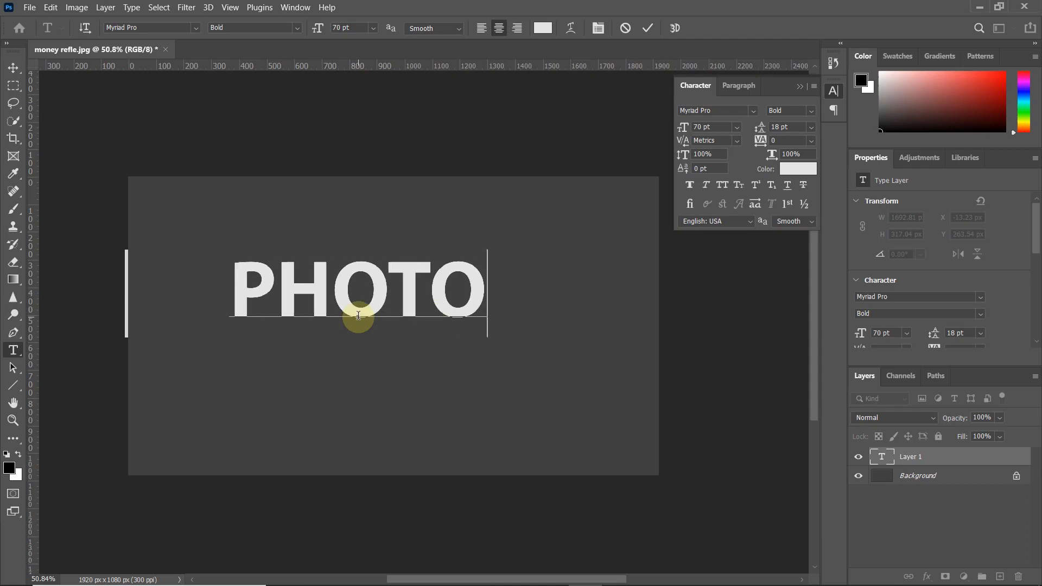
pyautogui.click(645, 30)
pyautogui.scroll(2, 515, 200)
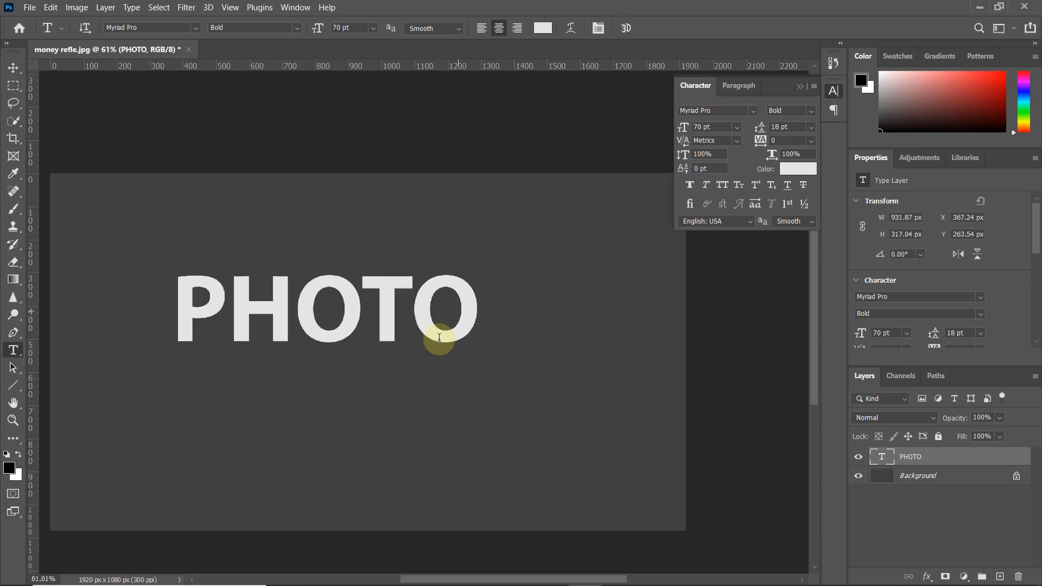
pyautogui.scroll(-2, 427, 344)
pyautogui.moveTo(426, 328); pyautogui.dragTo(458, 355)
pyautogui.scroll(2, 458, 355)
pyautogui.scroll(1, 458, 355)
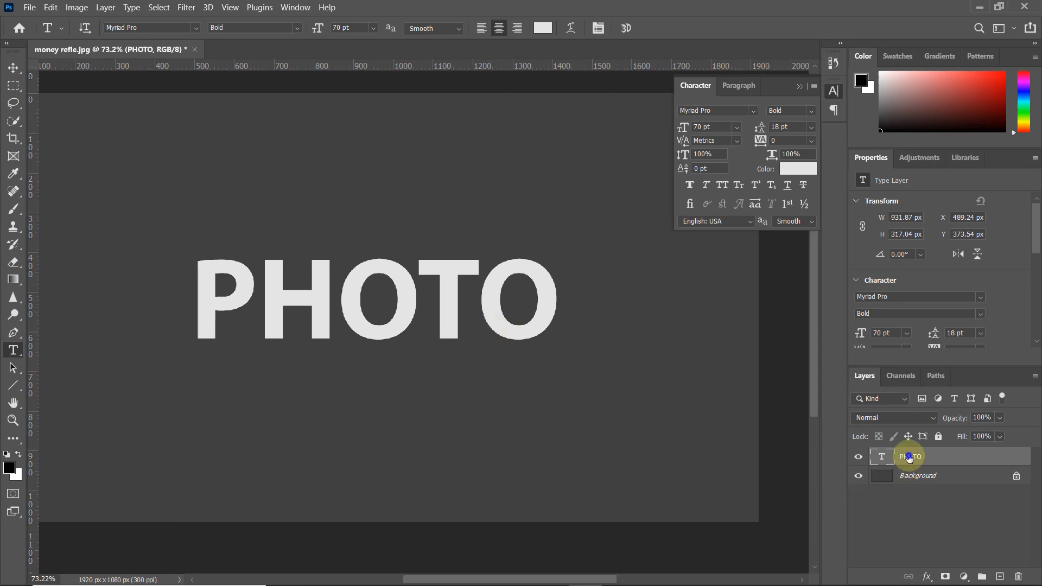
# Rasterize the PHOTO layer and cut a horizontal strip about 69 px high through the letters' middle onto a new layer.
pyautogui.rightClick(910, 458)
pyautogui.click(816, 220)
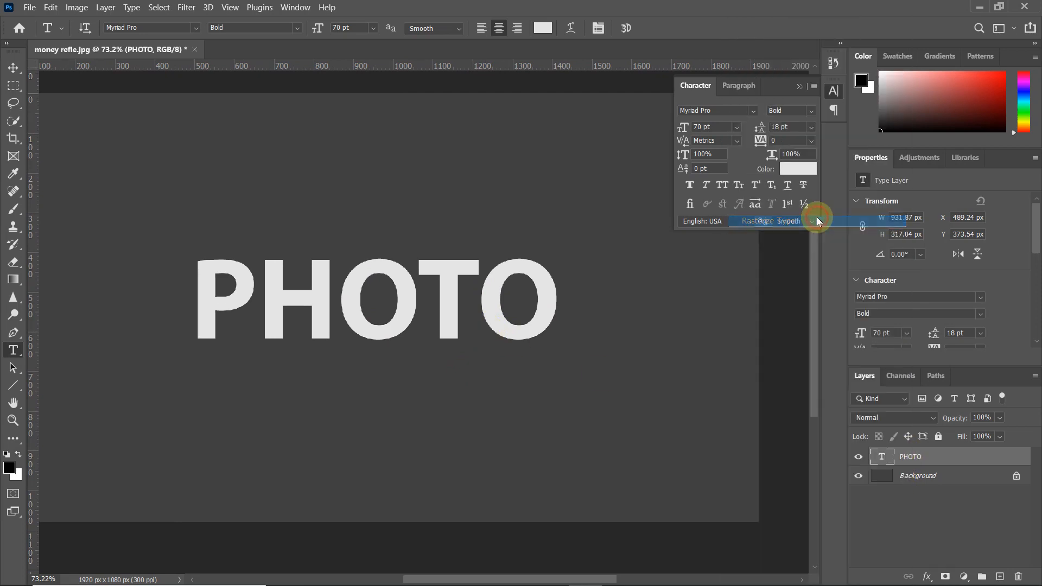
pyautogui.click(12, 90)
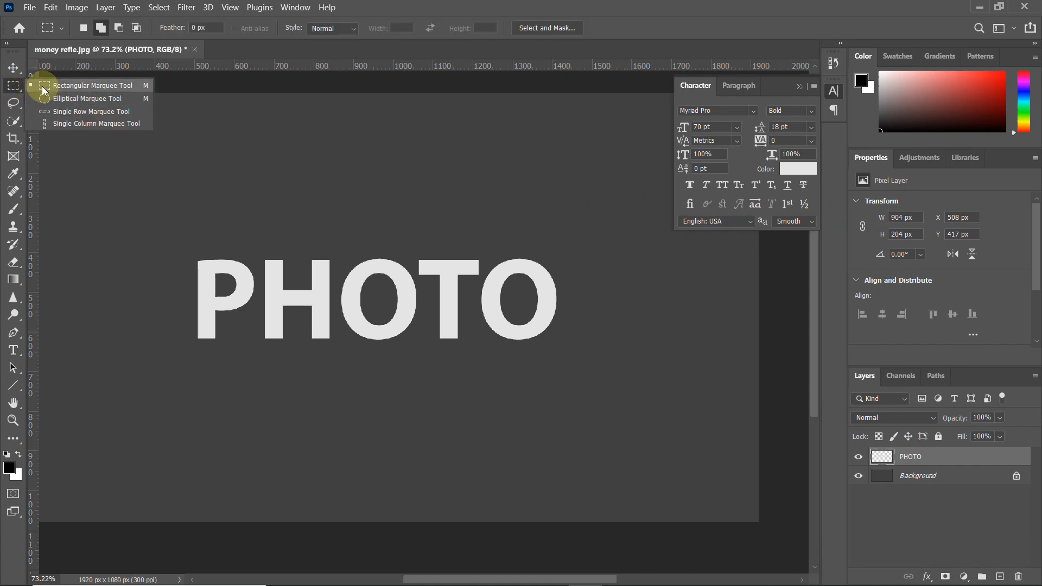
pyautogui.click(42, 88)
pyautogui.moveTo(157, 290); pyautogui.dragTo(597, 315)
pyautogui.rightClick(449, 300)
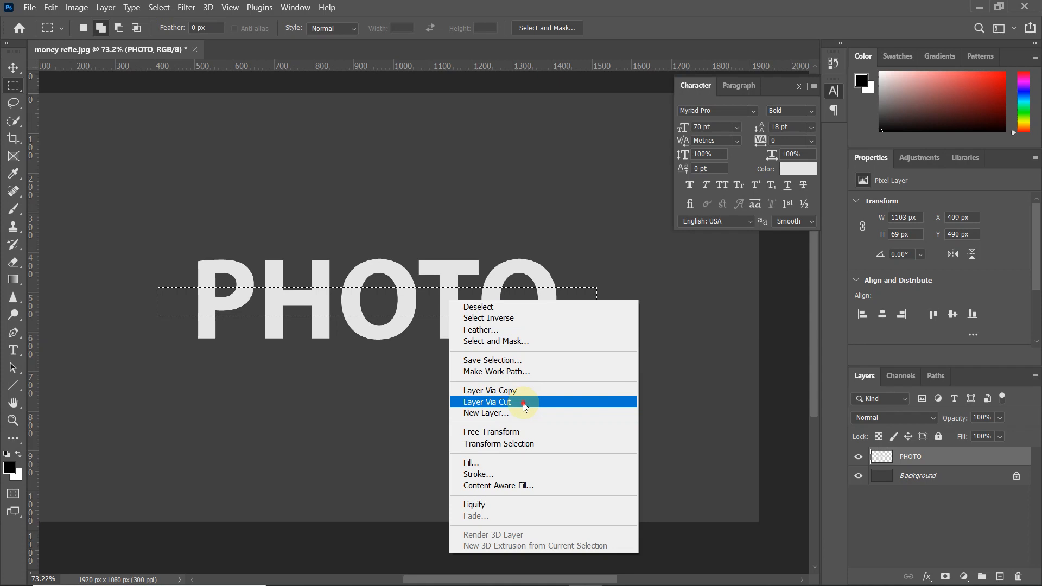
pyautogui.click(522, 403)
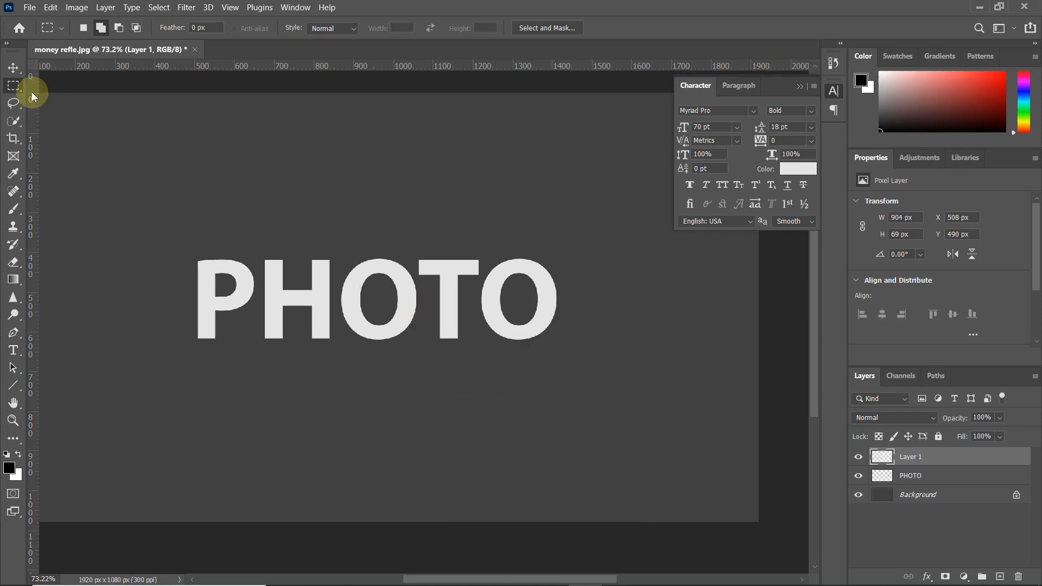
# Shift the cut middle strip about 18 px to the left of the other letter parts.
pyautogui.click(14, 69)
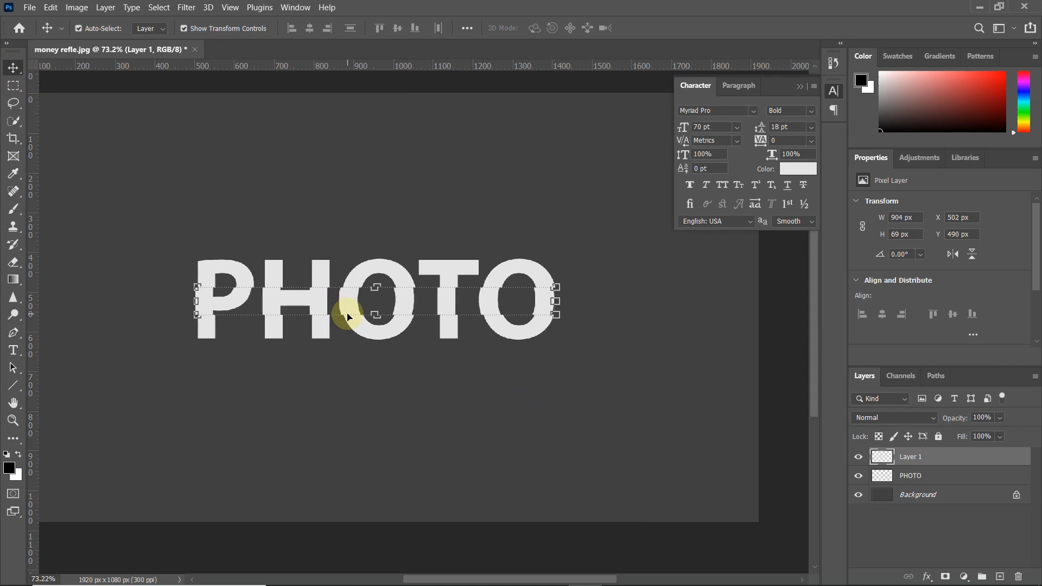
pyautogui.press('Left')
pyautogui.press('Left')
pyautogui.press('Left')
pyautogui.press('Left')
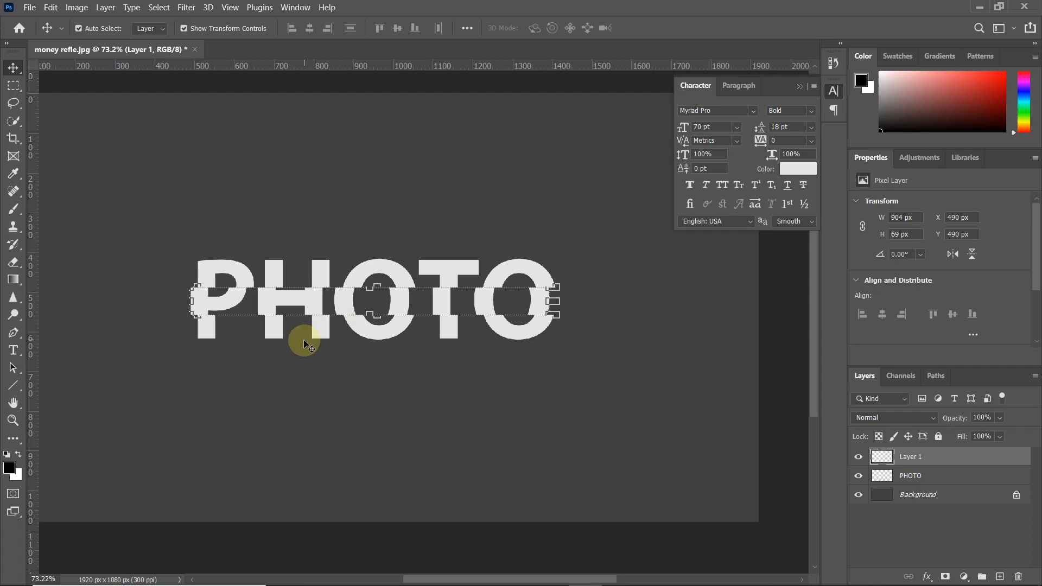
# Load the PHOTO layer's pixels as a selection and shade them along the strip with a soft black brush at 12% opacity.
pyautogui.click(13, 215)
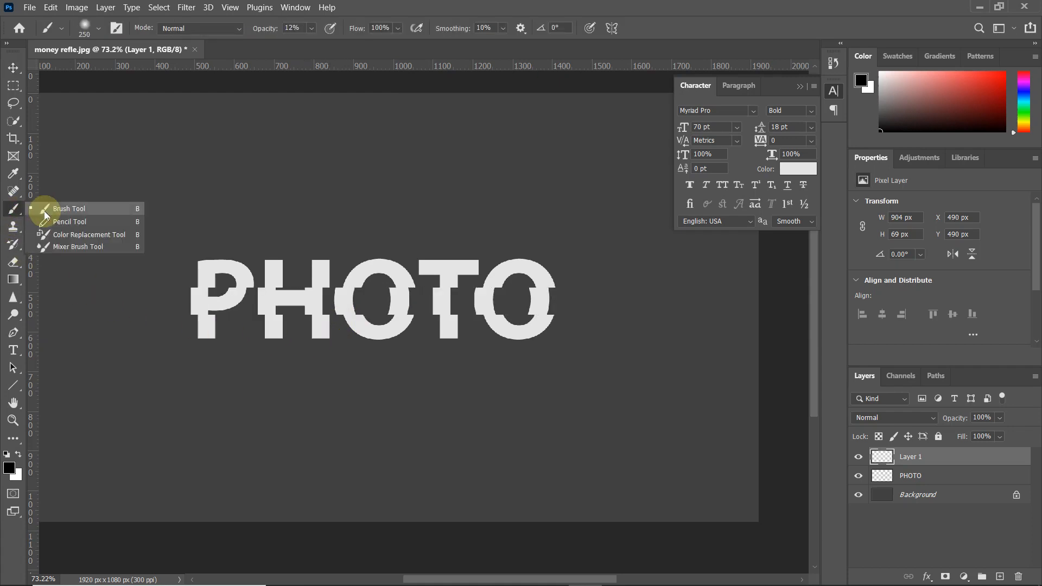
pyautogui.click(50, 212)
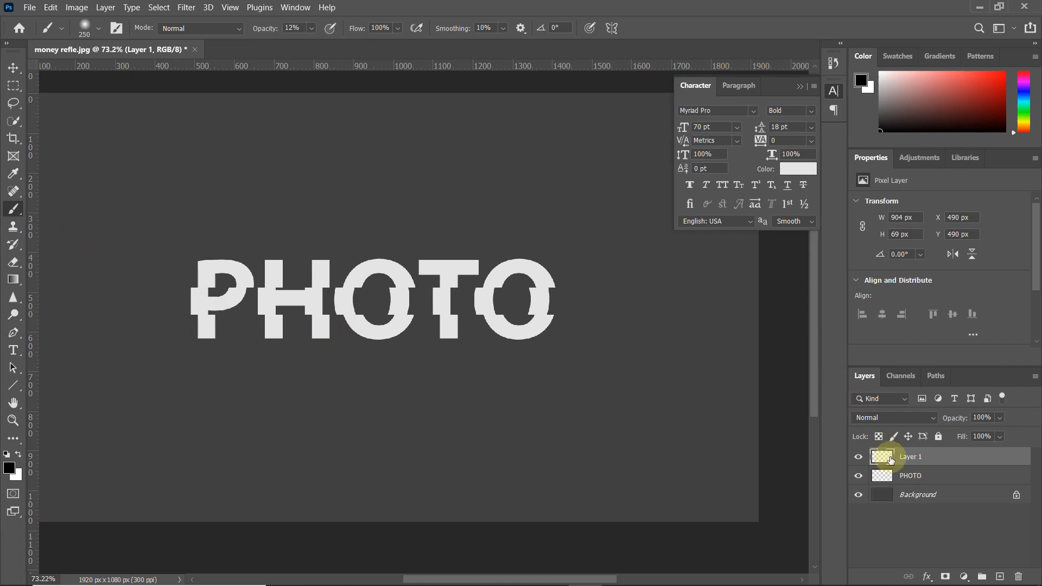
pyautogui.click(885, 477)
pyautogui.keyDown('ctrl'); pyautogui.click(885, 478); pyautogui.keyUp('ctrl')
pyautogui.moveTo(216, 300); pyautogui.dragTo(544, 313)
pyautogui.scroll(2, 477, 308)
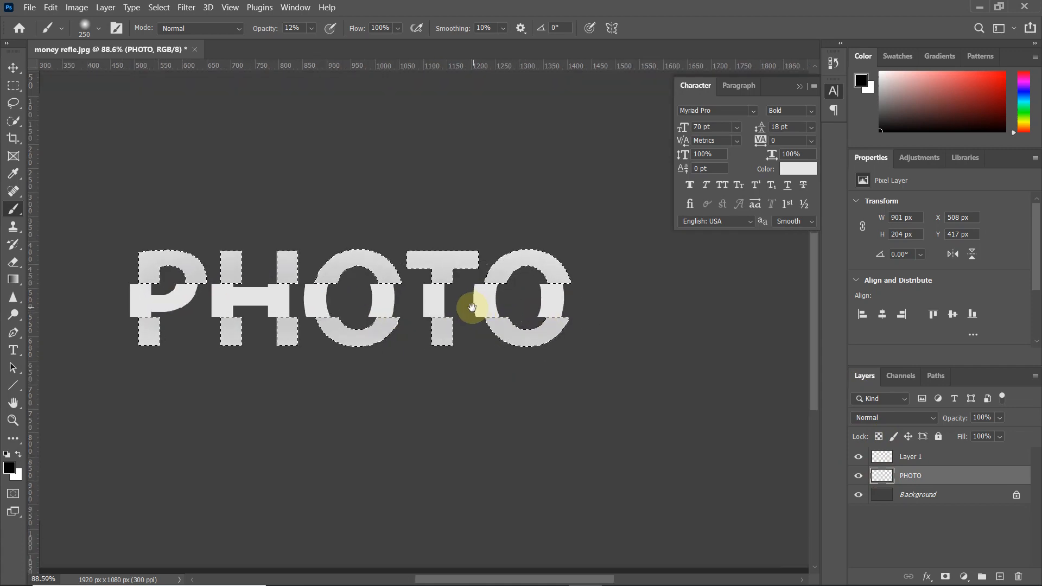
pyautogui.moveTo(473, 307); pyautogui.dragTo(534, 313)
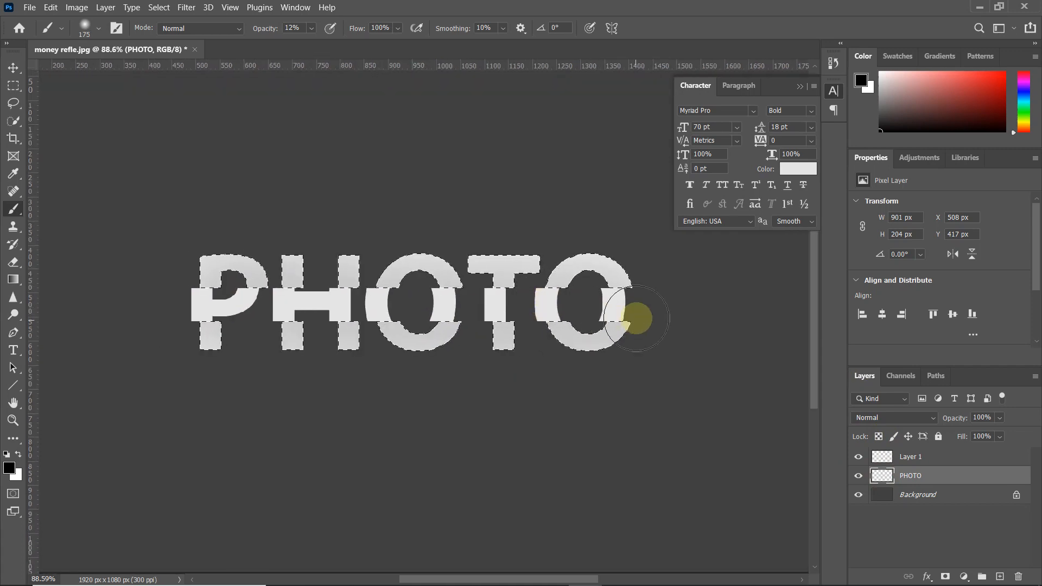
pyautogui.moveTo(634, 309)
pyautogui.mouseDown()
pyautogui.moveTo(586, 306)
pyautogui.moveTo(632, 306)
pyautogui.mouseUp()
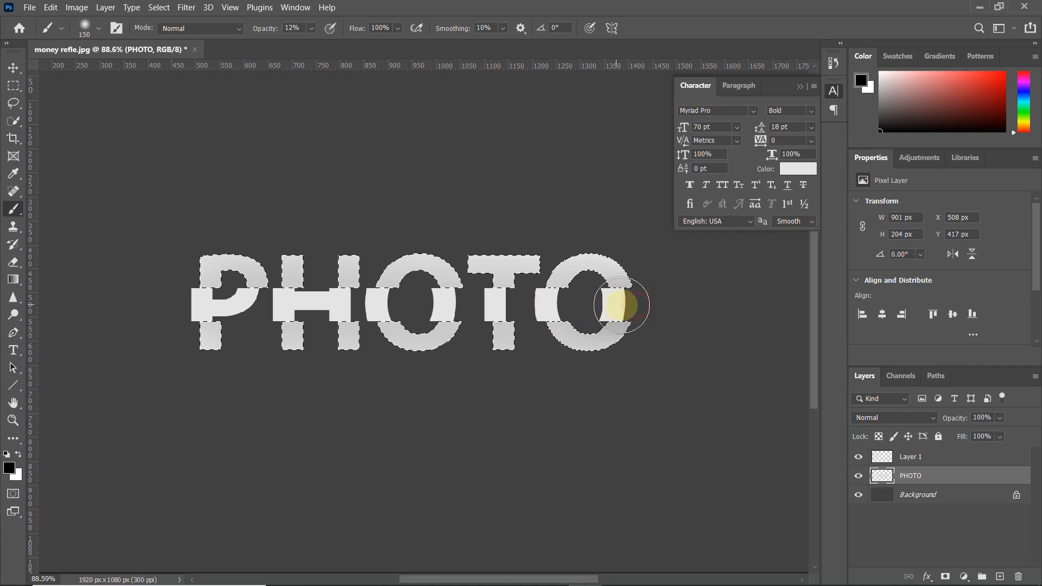
pyautogui.moveTo(541, 305); pyautogui.dragTo(344, 303)
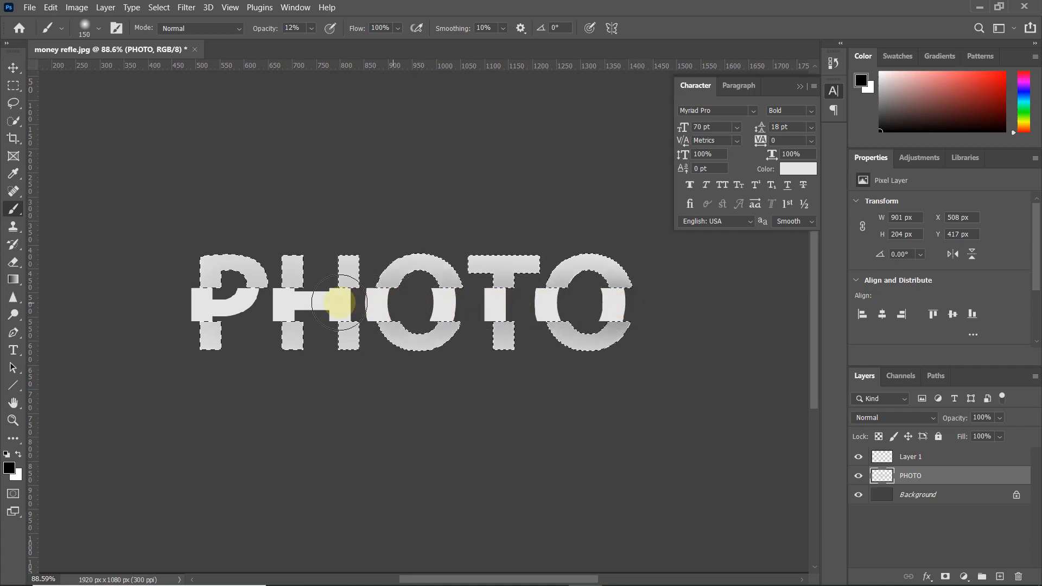
pyautogui.moveTo(186, 305); pyautogui.dragTo(607, 305)
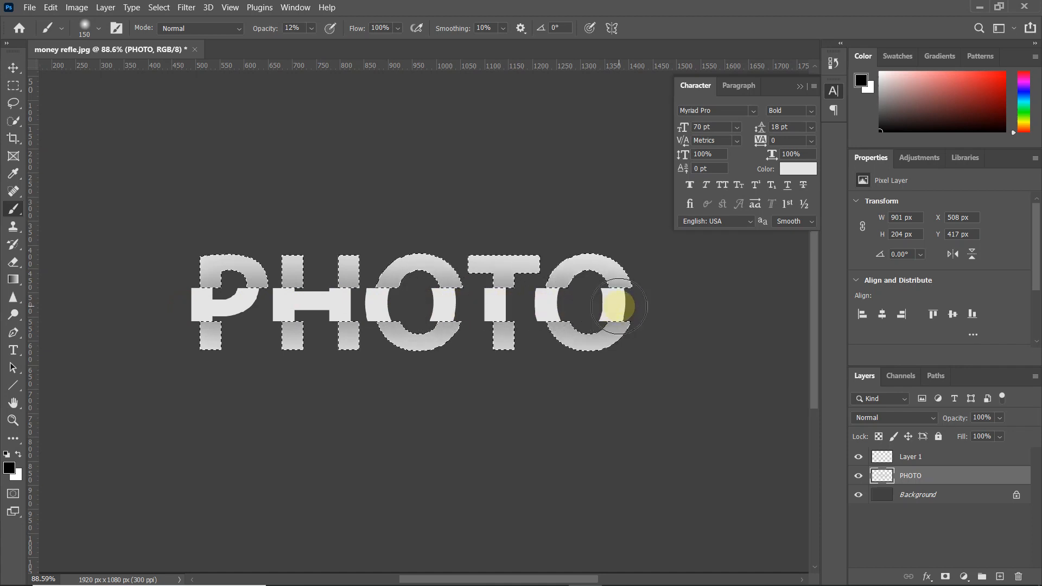
# Darken the shading beside the strip's edges with the black brush at 36% opacity and size 100.
pyautogui.click(315, 29)
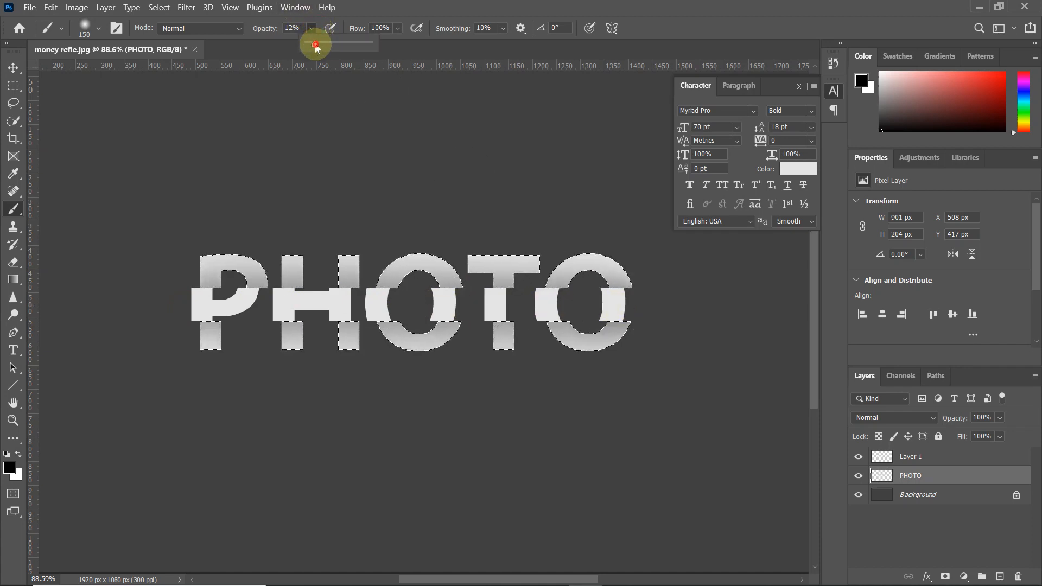
pyautogui.moveTo(328, 47); pyautogui.dragTo(331, 48)
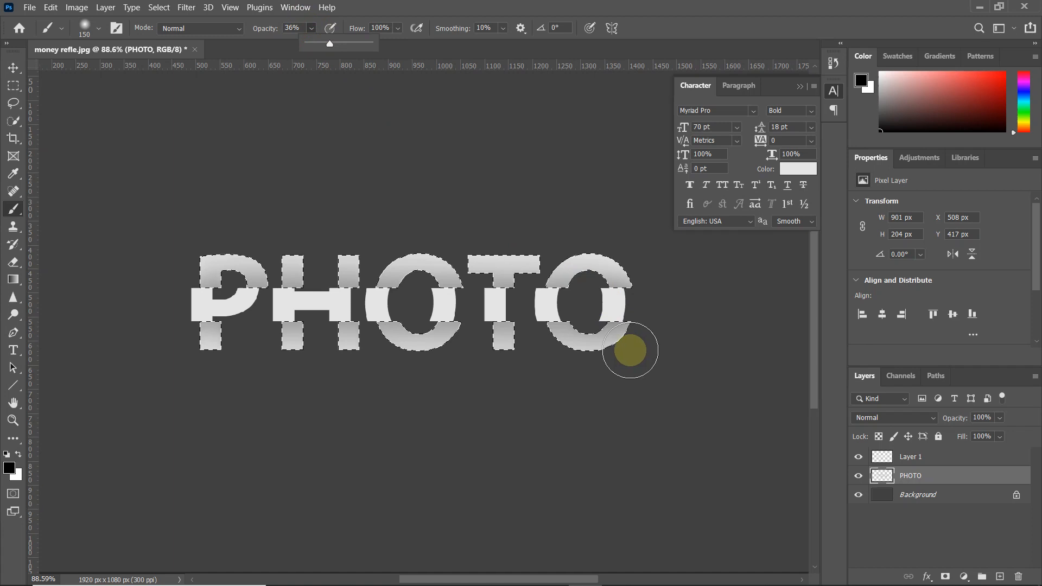
pyautogui.click(633, 312)
pyautogui.press('[')
pyautogui.press('[')
pyautogui.moveTo(630, 304); pyautogui.dragTo(340, 300)
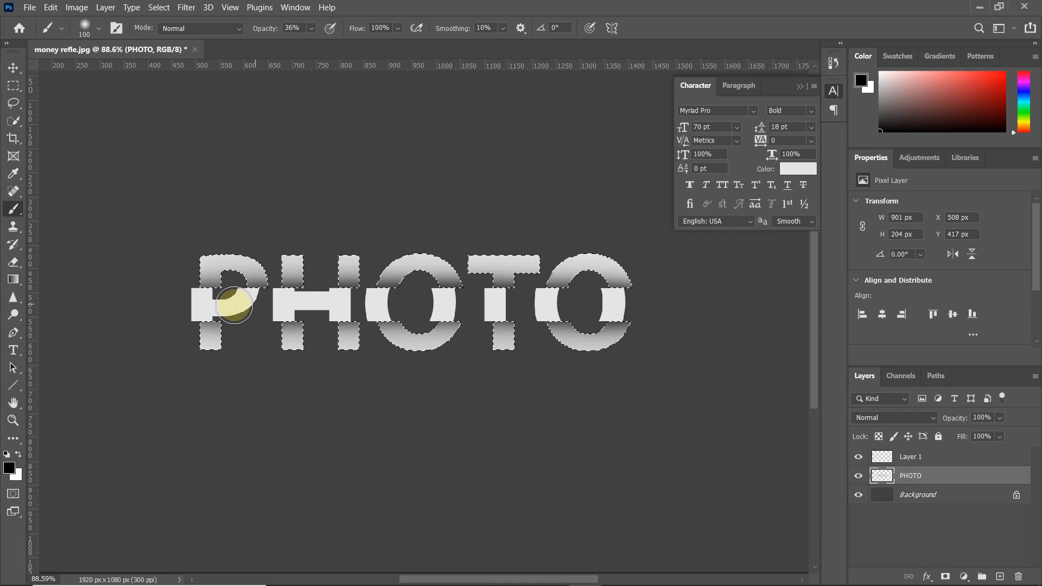
# Clear the selection around the shaded PHOTO letters.
pyautogui.scroll(-1, 238, 310)
pyautogui.hotkey('ctrl', 'd')
pyautogui.scroll(-2, 337, 305)
pyautogui.moveTo(447, 323); pyautogui.dragTo(486, 321)
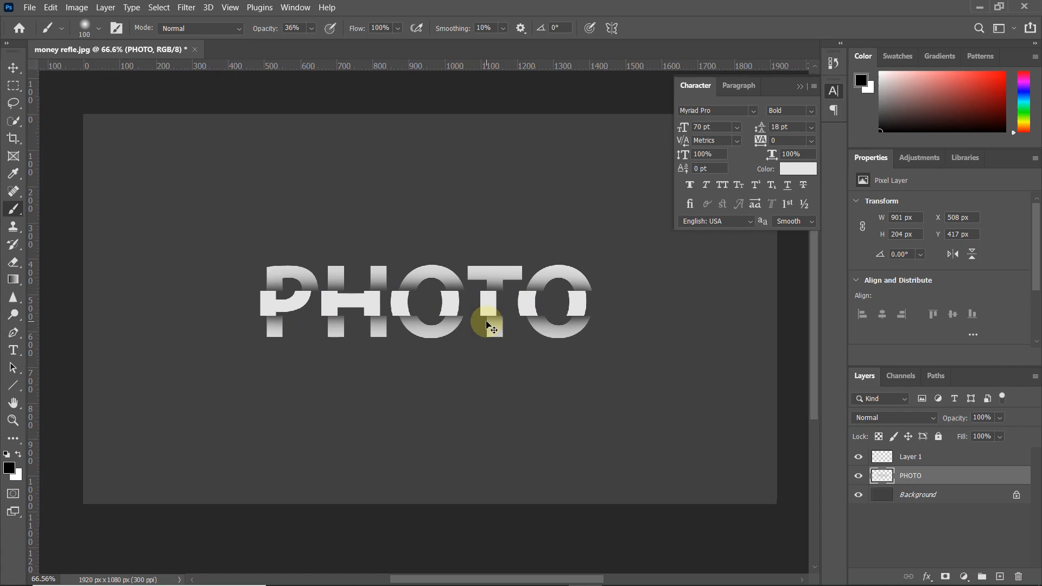
pyautogui.scroll(1, 487, 322)
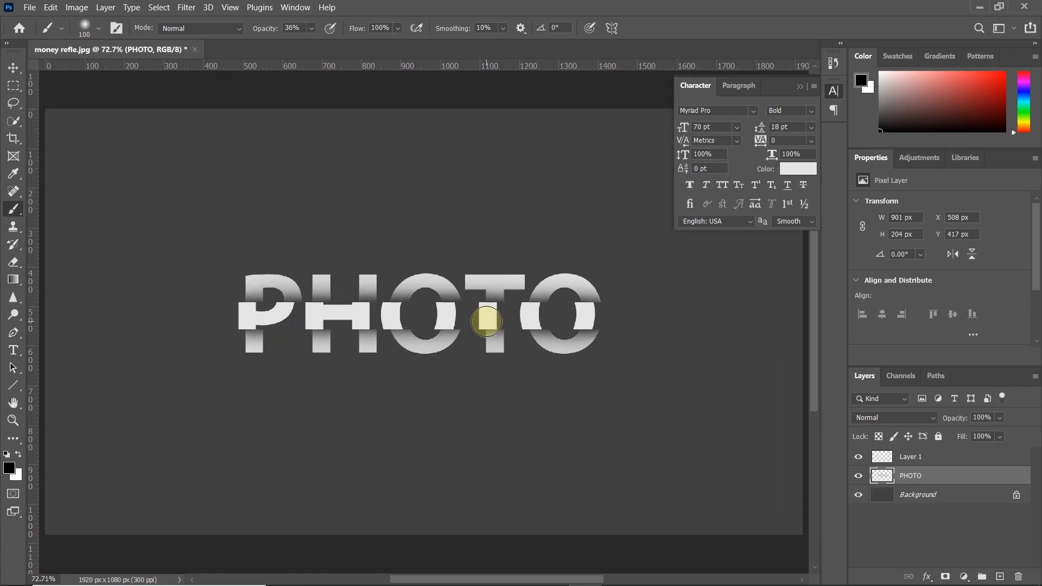
pyautogui.click(865, 541)
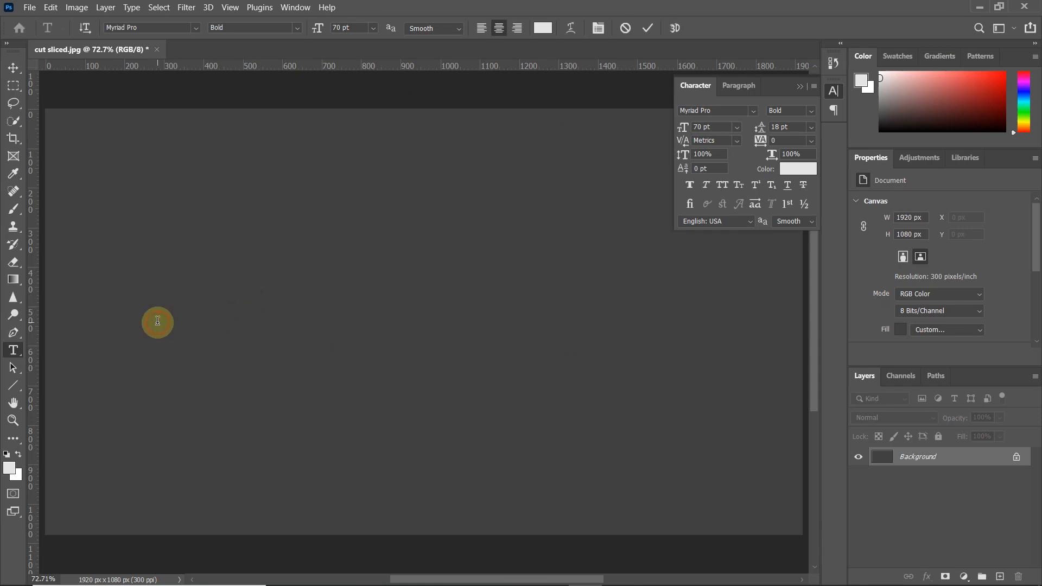
# Add the text HOME in Myriad Pro Bold 70 pt just above the canvas centre and rasterize its layer.
pyautogui.click(157, 320)
pyautogui.write('HOME')
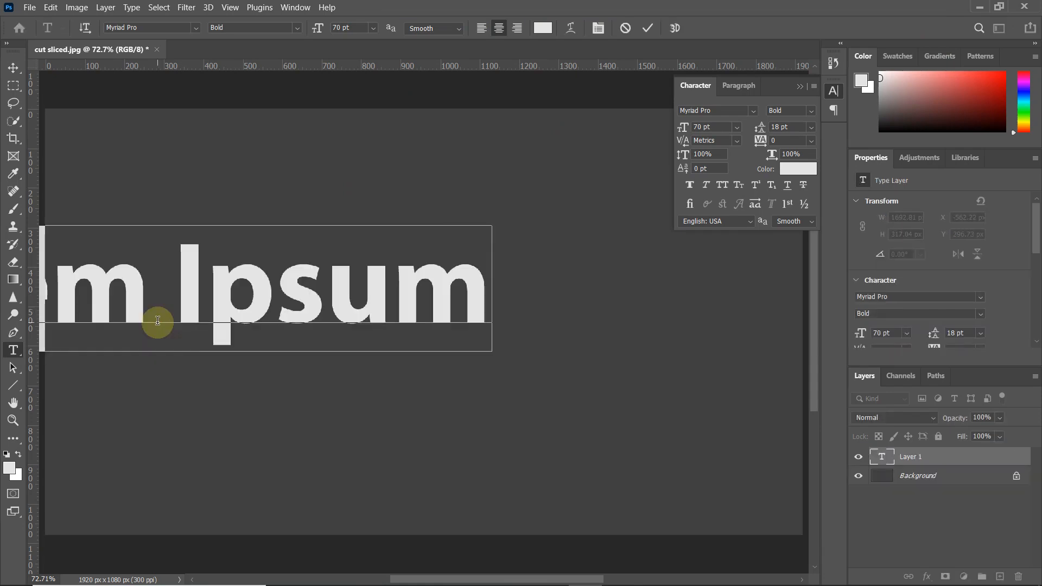
pyautogui.click(645, 31)
pyautogui.moveTo(288, 300); pyautogui.dragTo(535, 285)
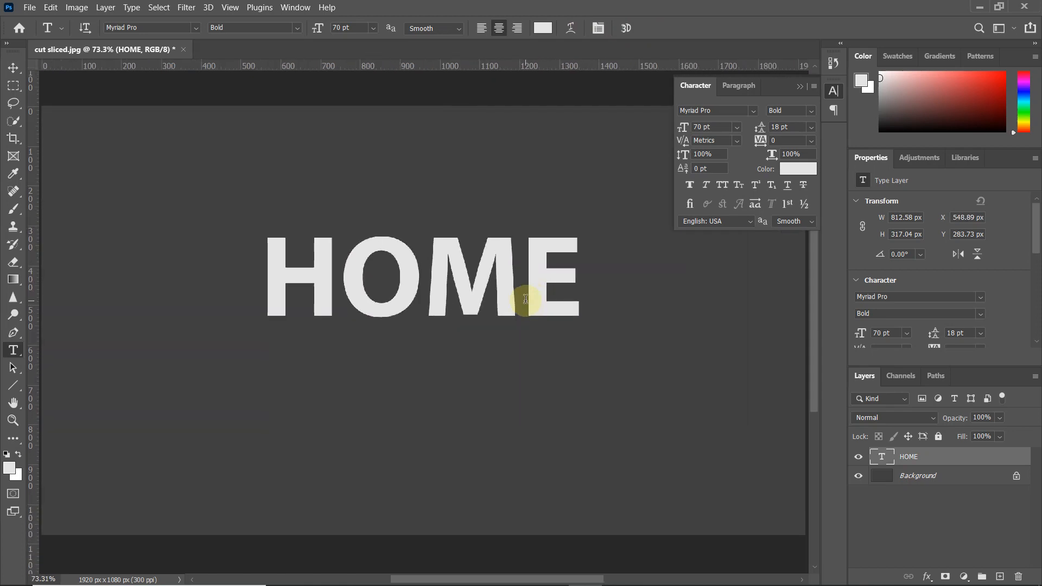
pyautogui.rightClick(917, 456)
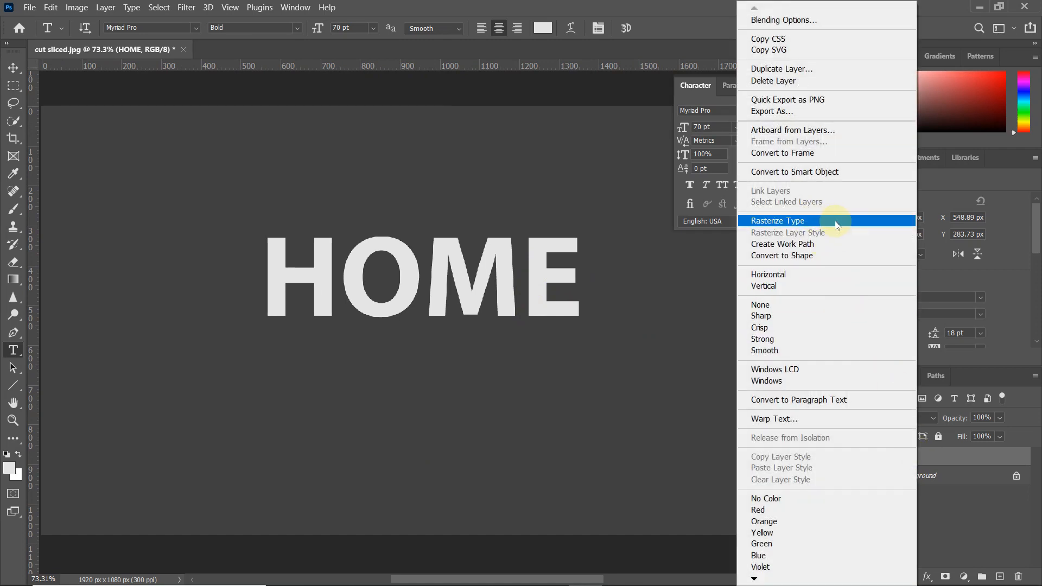
pyautogui.click(836, 225)
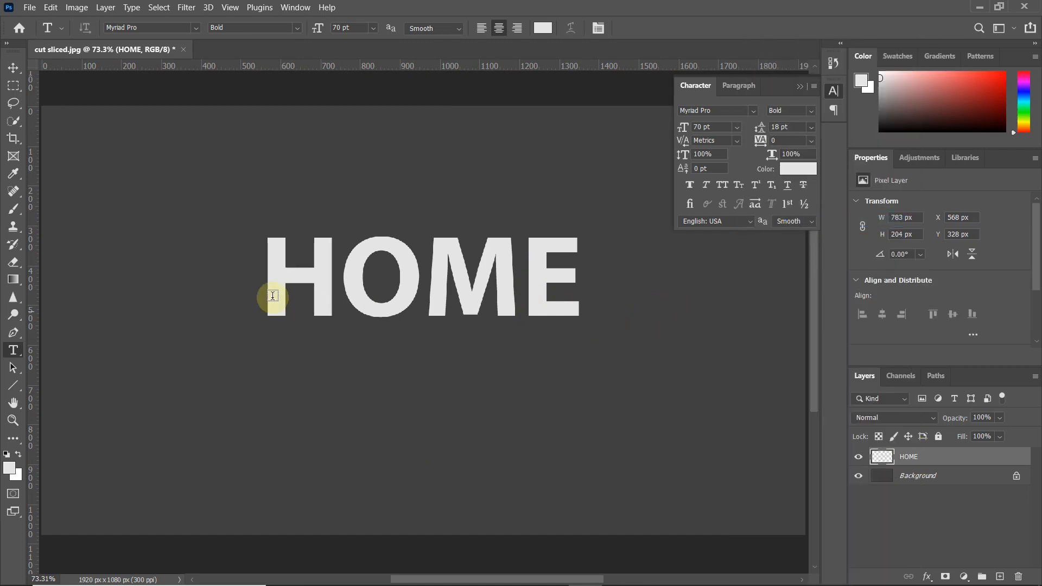
# Set up a round 15 px brush with 100% hardness and the light grey foreground colour e4e4e4.
pyautogui.click(17, 212)
pyautogui.click(78, 208)
pyautogui.click(9, 468)
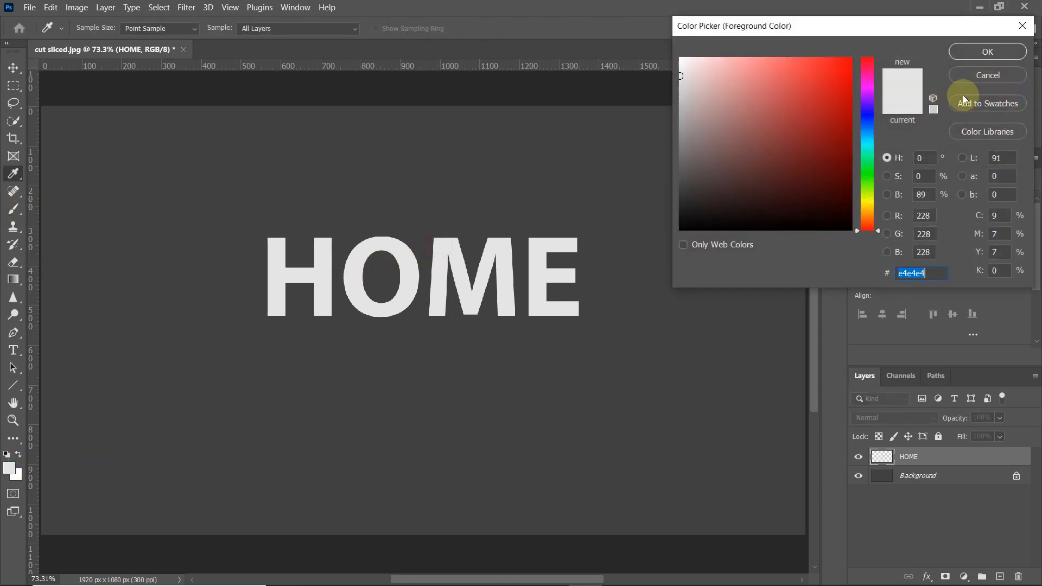
pyautogui.click(974, 51)
pyautogui.rightClick(401, 280)
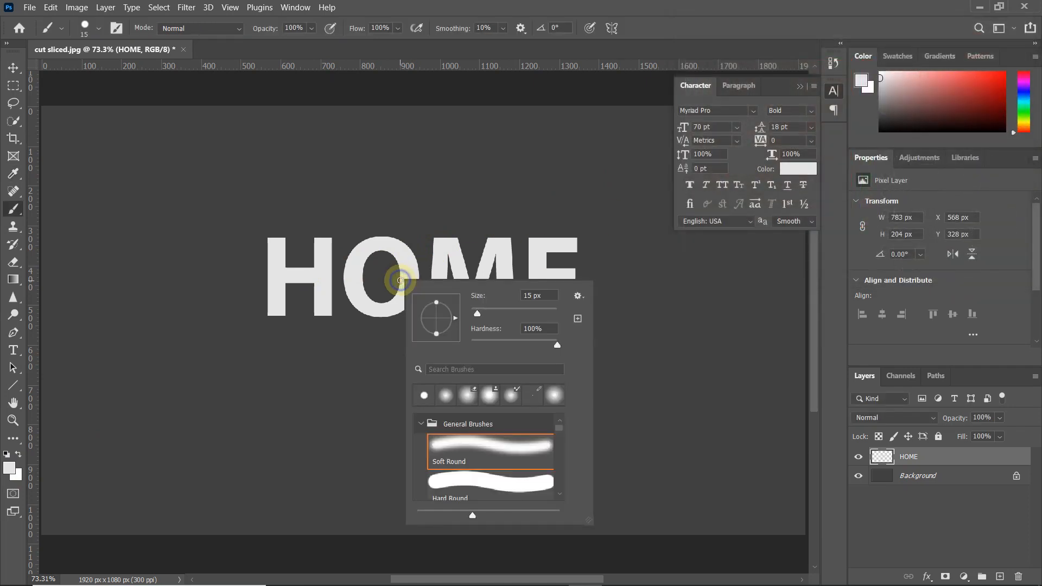
pyautogui.moveTo(504, 343); pyautogui.dragTo(597, 341)
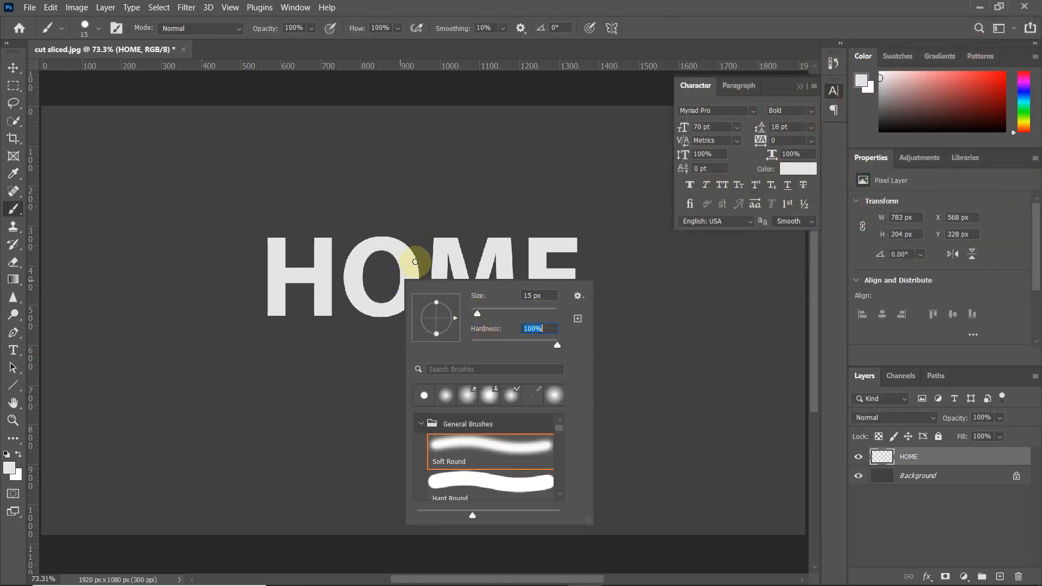
pyautogui.click(453, 5)
# Paint 15 px drips hanging from the H's feet and crossbar and from the O's inner top, bottom and side.
pyautogui.scroll(4, 280, 267)
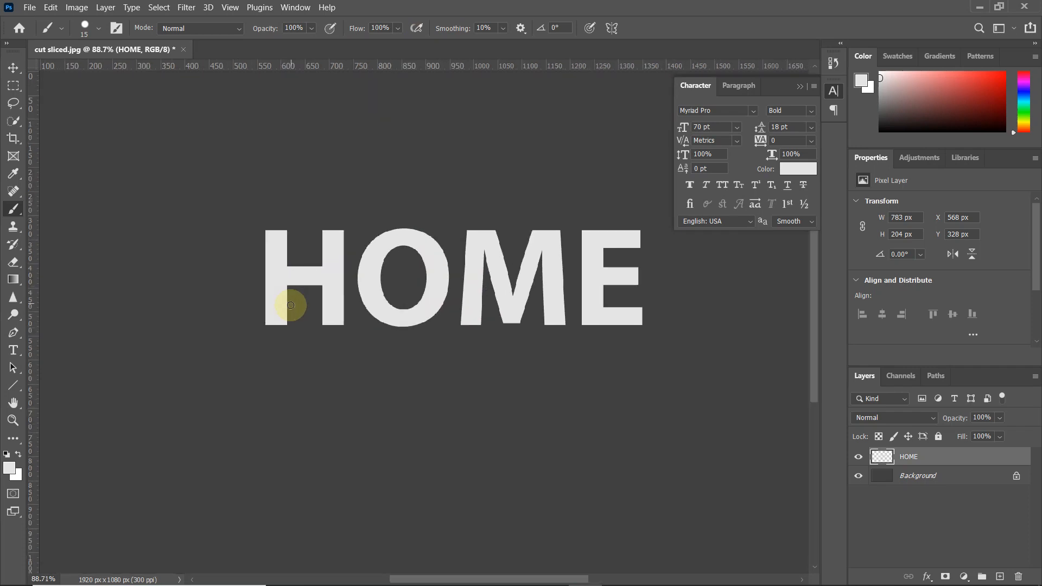
pyautogui.scroll(2, 268, 325)
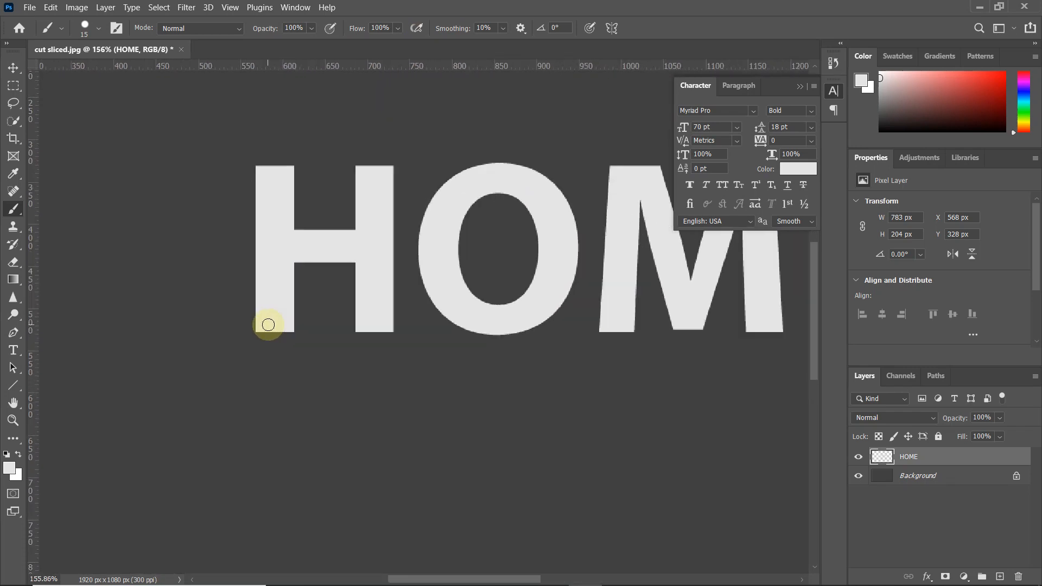
pyautogui.scroll(2, 279, 337)
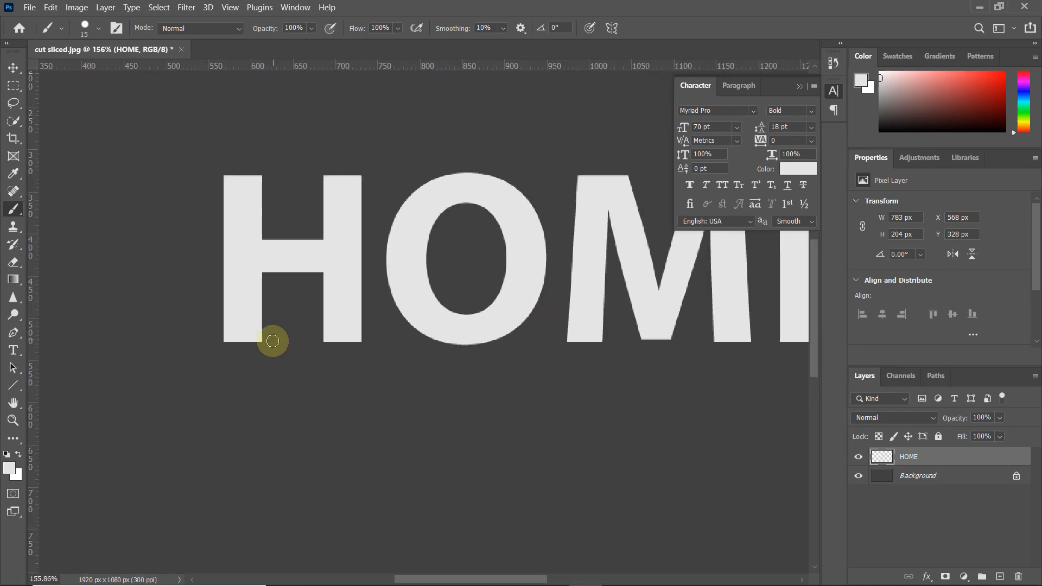
pyautogui.moveTo(236, 329); pyautogui.dragTo(236, 374)
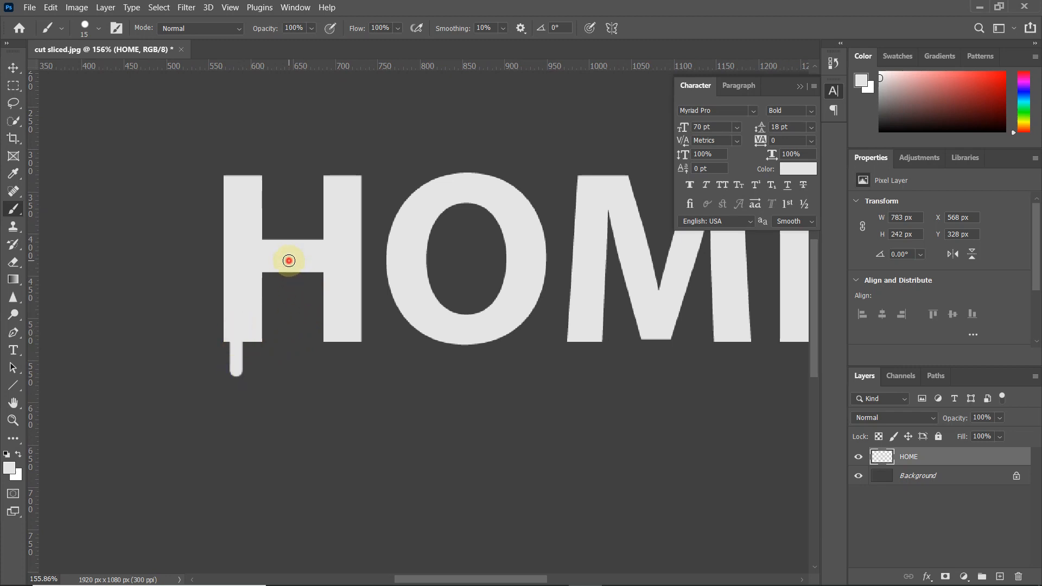
pyautogui.moveTo(289, 261); pyautogui.dragTo(289, 289)
pyautogui.moveTo(338, 322); pyautogui.dragTo(339, 362)
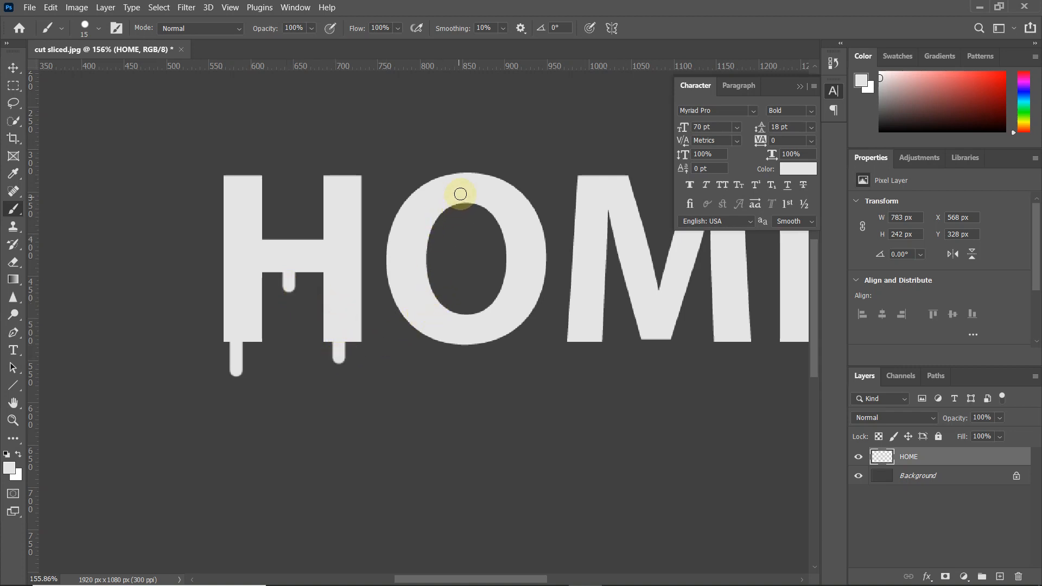
pyautogui.moveTo(461, 192); pyautogui.dragTo(461, 234)
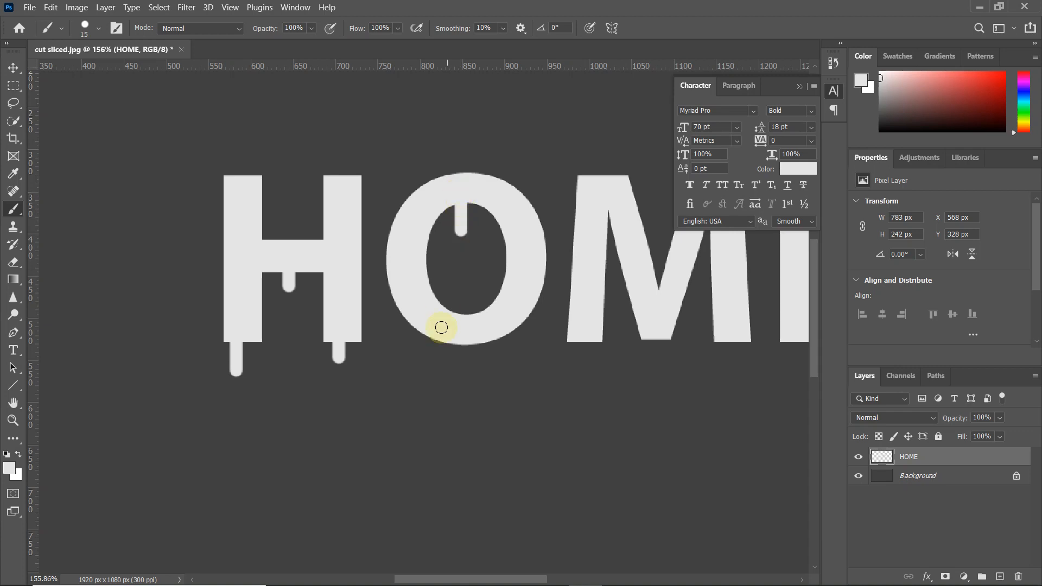
pyautogui.moveTo(434, 326); pyautogui.dragTo(432, 381)
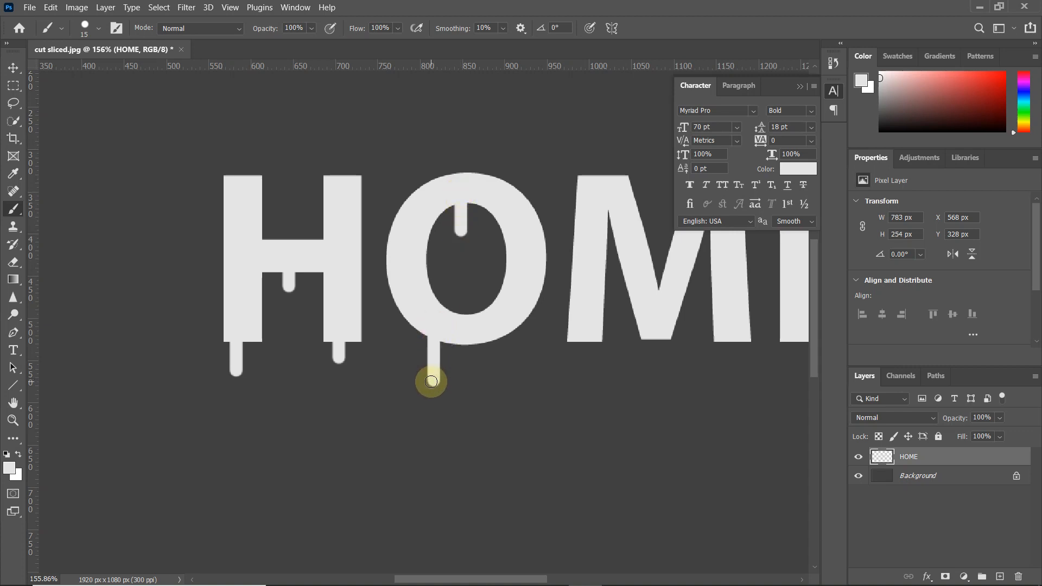
pyautogui.moveTo(538, 264); pyautogui.dragTo(538, 341)
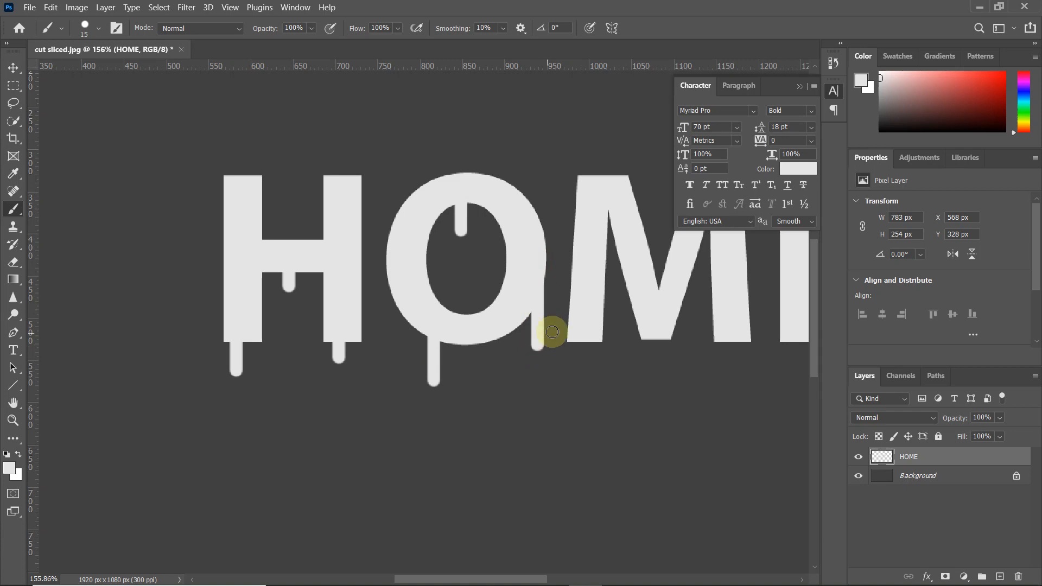
# Paint three 15 px drips below the M and four hanging from the E's bottom, top and middle bars.
pyautogui.scroll(-2, 537, 342)
pyautogui.hscroll(3, 444, 293)
pyautogui.moveTo(430, 298); pyautogui.dragTo(431, 380)
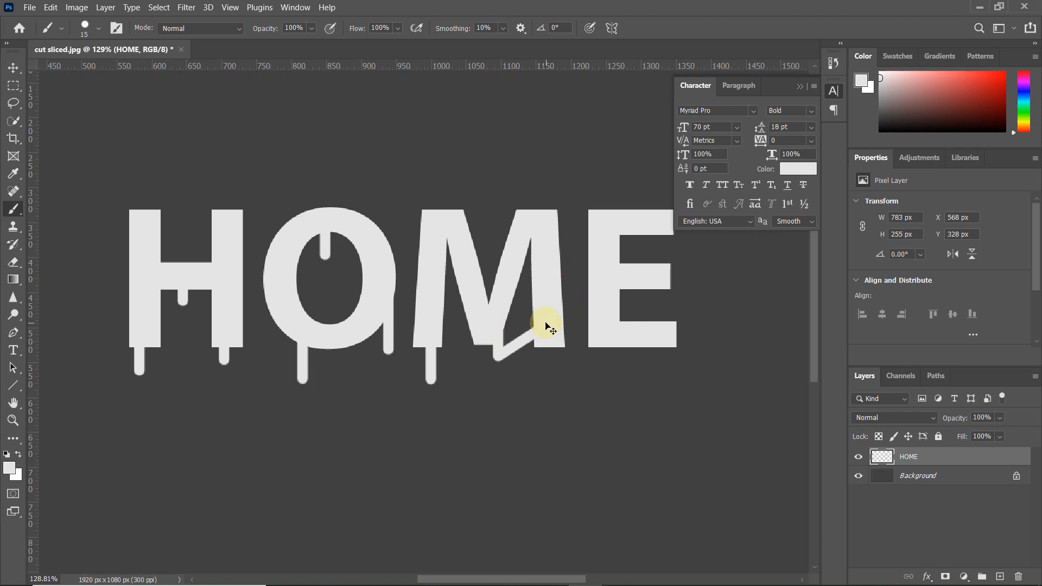
pyautogui.moveTo(546, 323); pyautogui.dragTo(545, 373)
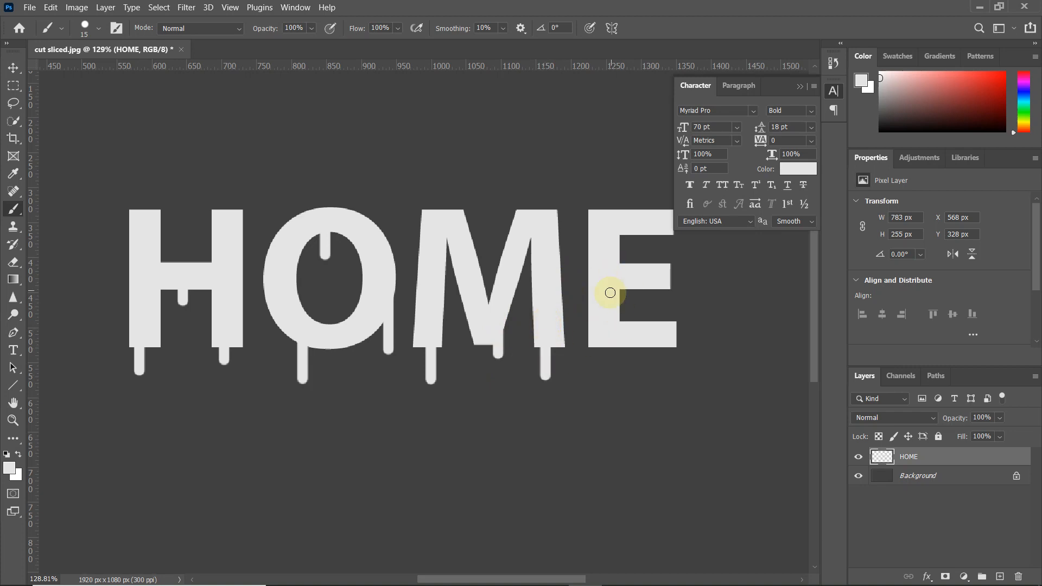
pyautogui.moveTo(608, 317); pyautogui.dragTo(607, 376)
pyautogui.moveTo(647, 340); pyautogui.dragTo(648, 375)
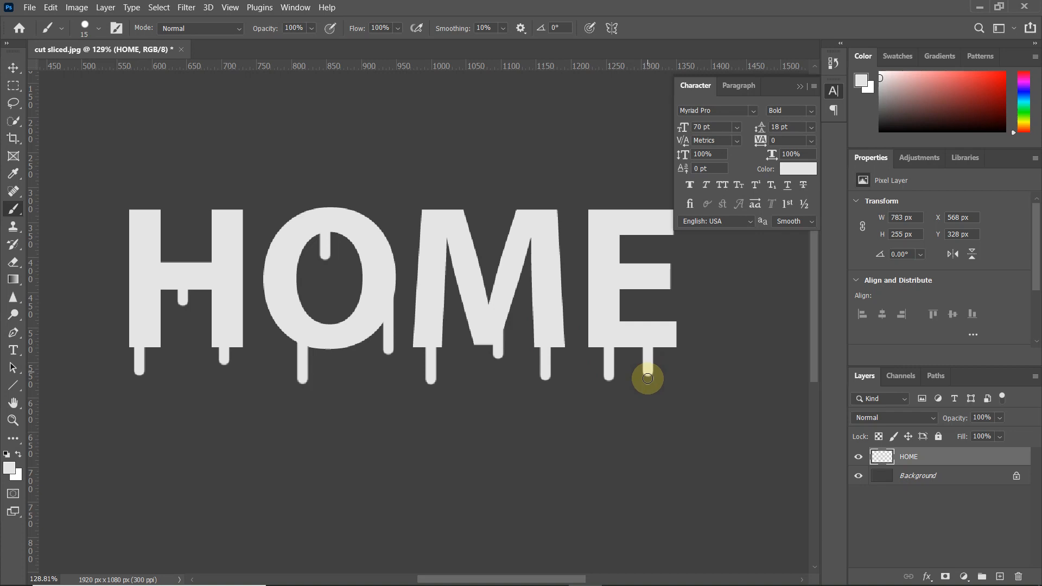
pyautogui.moveTo(645, 245)
pyautogui.mouseDown()
pyautogui.moveTo(645, 278)
pyautogui.moveTo(661, 301)
pyautogui.mouseUp()
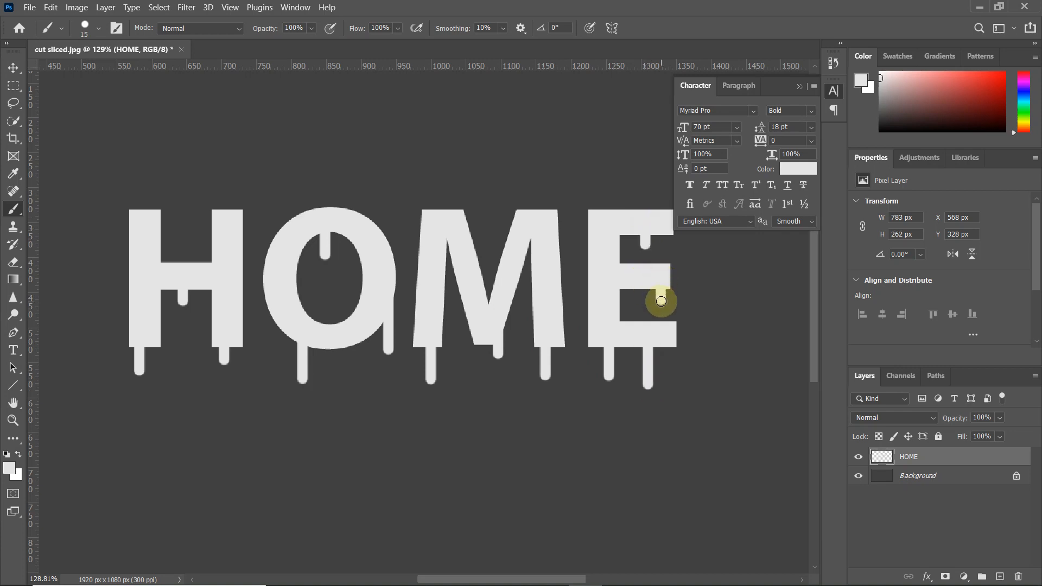
# Reduce the brush size to 7 and add thinner drips beside the thick ones on the H and O.
pyautogui.scroll(-1, 535, 295)
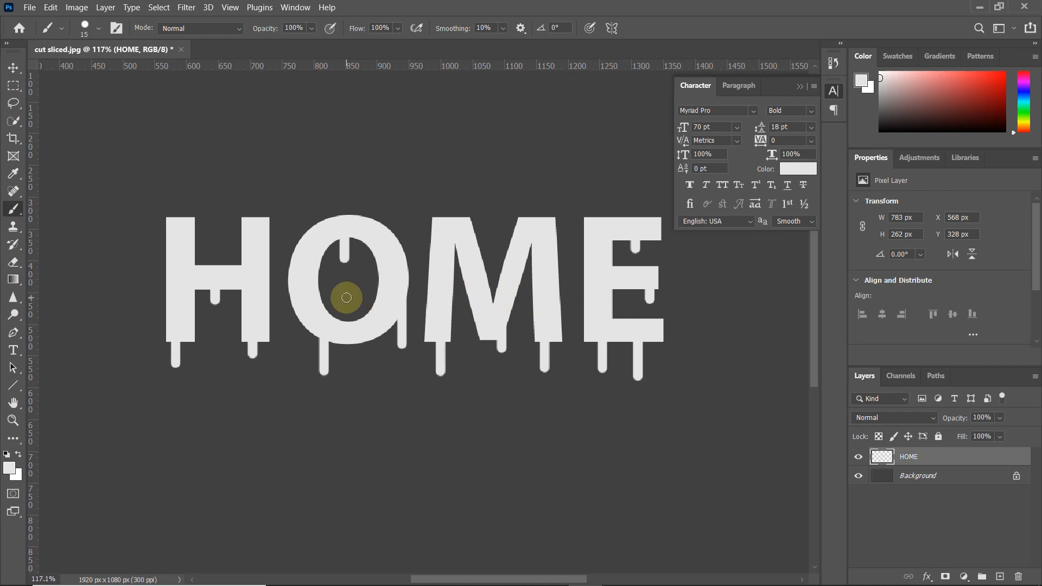
pyautogui.press('[')
pyautogui.press('[')
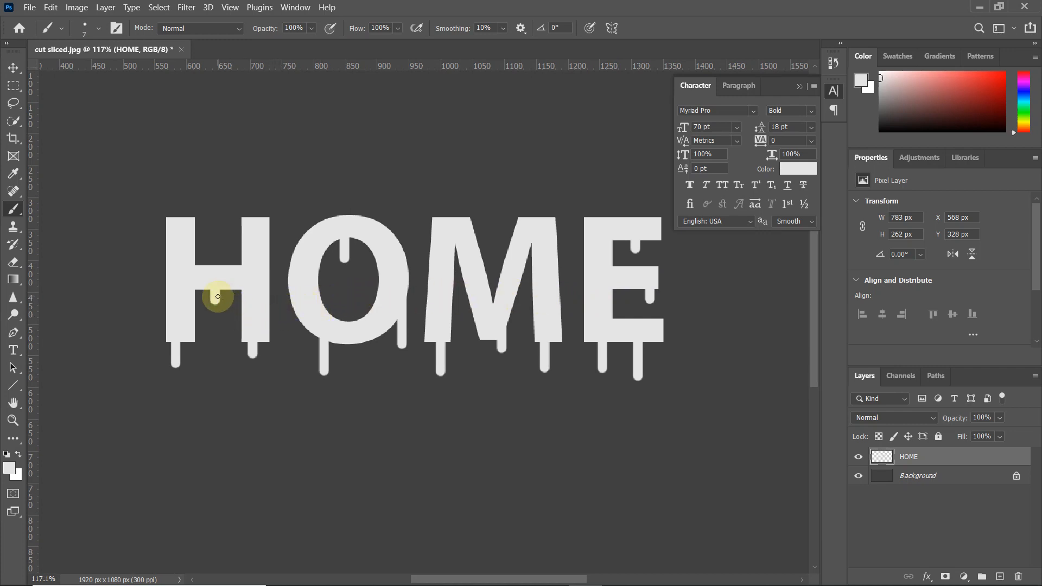
pyautogui.moveTo(192, 311); pyautogui.dragTo(191, 361)
pyautogui.moveTo(226, 284)
pyautogui.mouseDown()
pyautogui.moveTo(227, 329)
pyautogui.moveTo(258, 333)
pyautogui.moveTo(258, 375)
pyautogui.mouseUp()
pyautogui.moveTo(346, 338); pyautogui.dragTo(346, 361)
pyautogui.moveTo(389, 300); pyautogui.dragTo(389, 378)
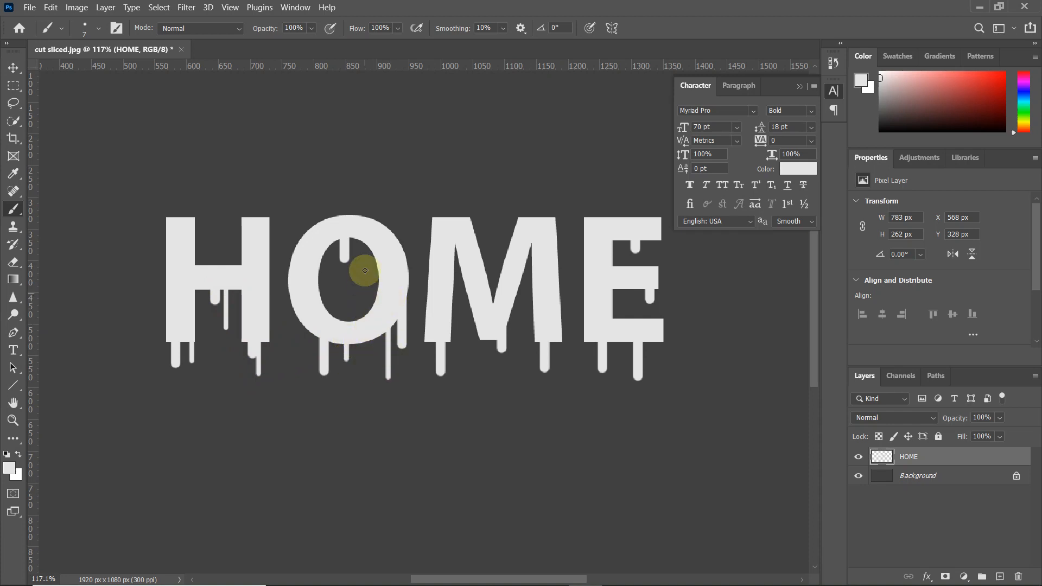
pyautogui.moveTo(359, 234); pyautogui.dragTo(358, 249)
# Add thin size 7 drips inside and below the M and under each bar of the E.
pyautogui.moveTo(462, 260); pyautogui.dragTo(462, 303)
pyautogui.moveTo(520, 265)
pyautogui.mouseDown()
pyautogui.moveTo(521, 312)
pyautogui.moveTo(558, 337)
pyautogui.moveTo(558, 384)
pyautogui.mouseUp()
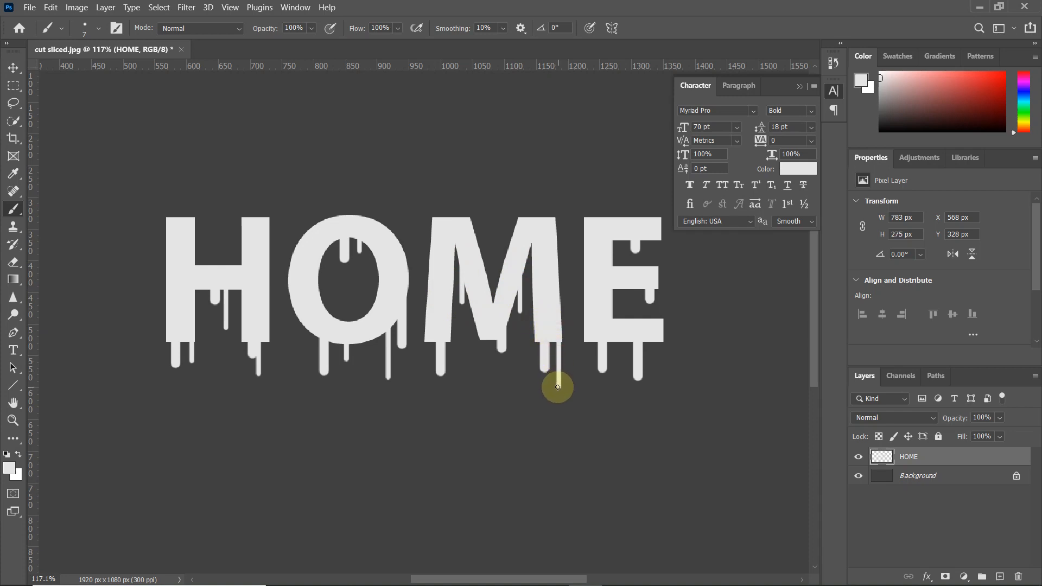
pyautogui.moveTo(484, 320); pyautogui.dragTo(484, 353)
pyautogui.moveTo(616, 330)
pyautogui.mouseDown()
pyautogui.moveTo(654, 325)
pyautogui.moveTo(654, 349)
pyautogui.mouseUp()
pyautogui.moveTo(622, 230); pyautogui.dragTo(622, 246)
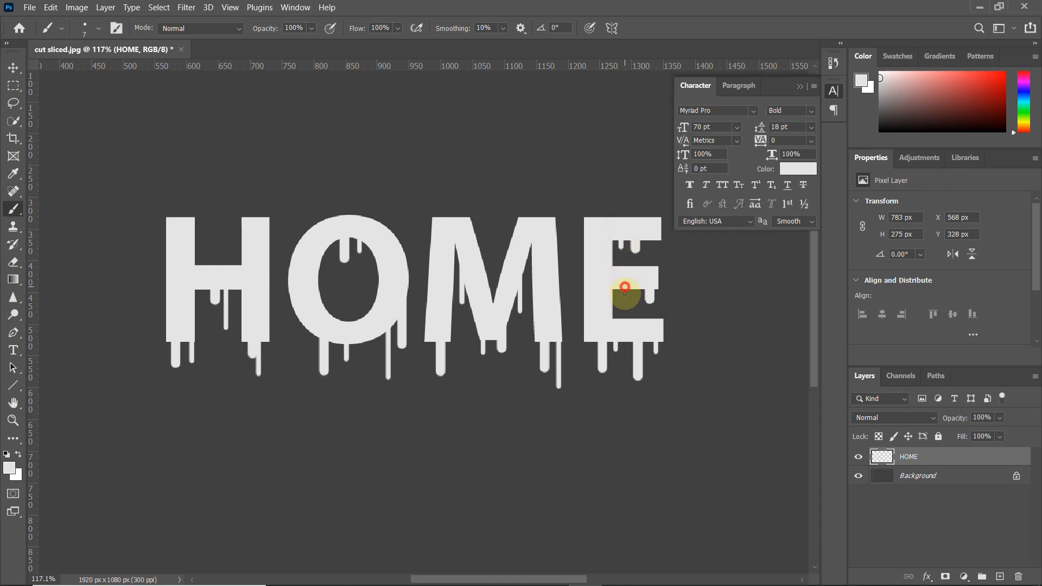
pyautogui.scroll(-2, 590, 301)
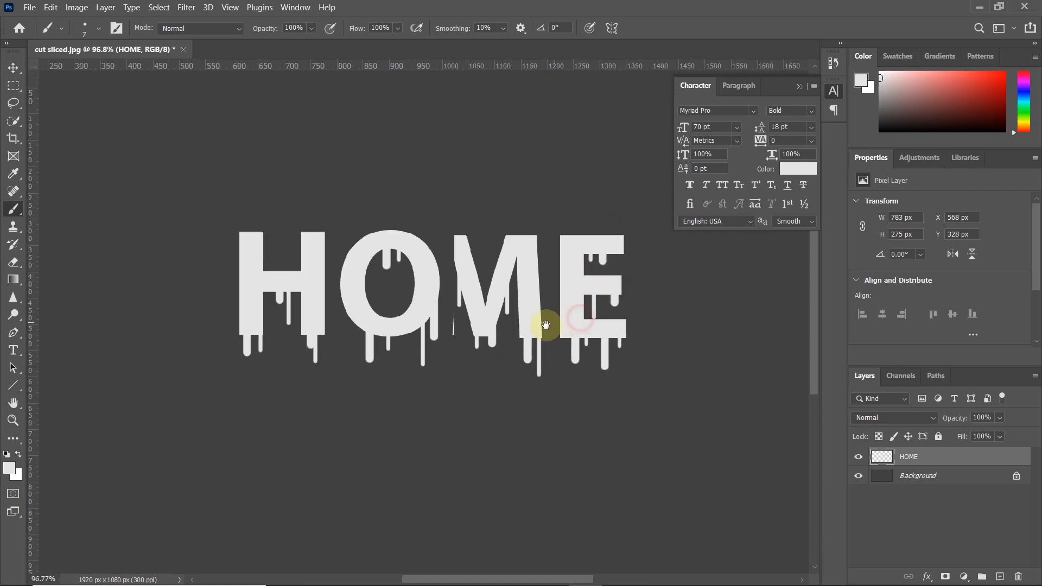
pyautogui.moveTo(545, 325); pyautogui.dragTo(538, 328)
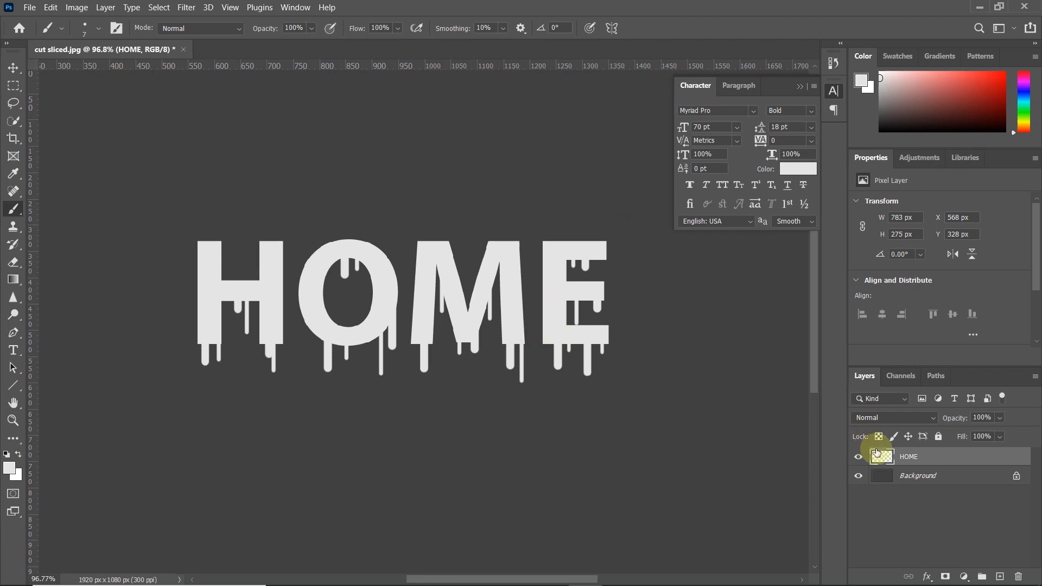
pyautogui.hotkey('ctrl', 'e')
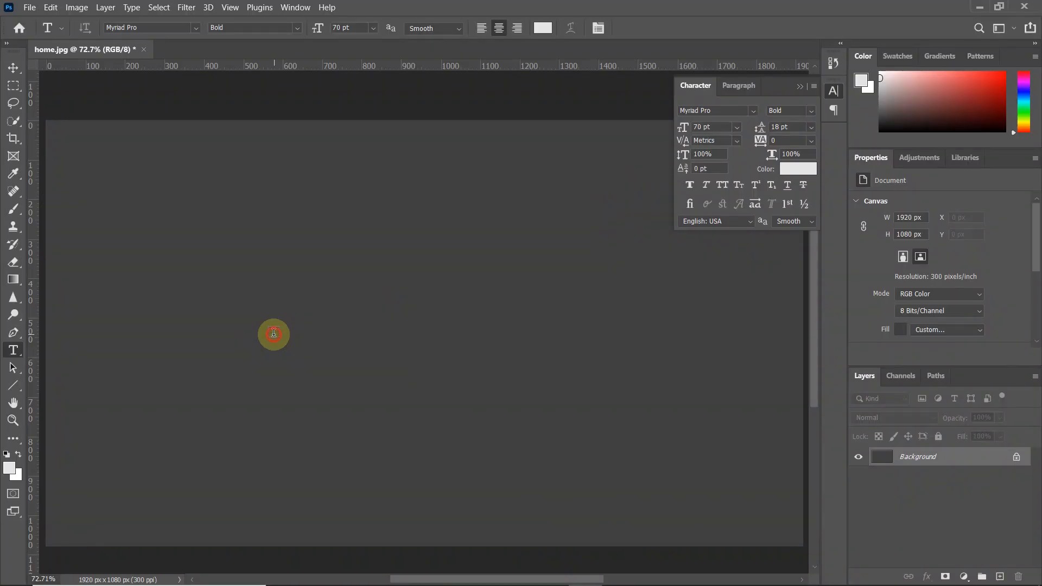
# Add the text CUTOUT in Myriad Pro Bold 70 pt on the blank dark grey canvas.
pyautogui.click(274, 333)
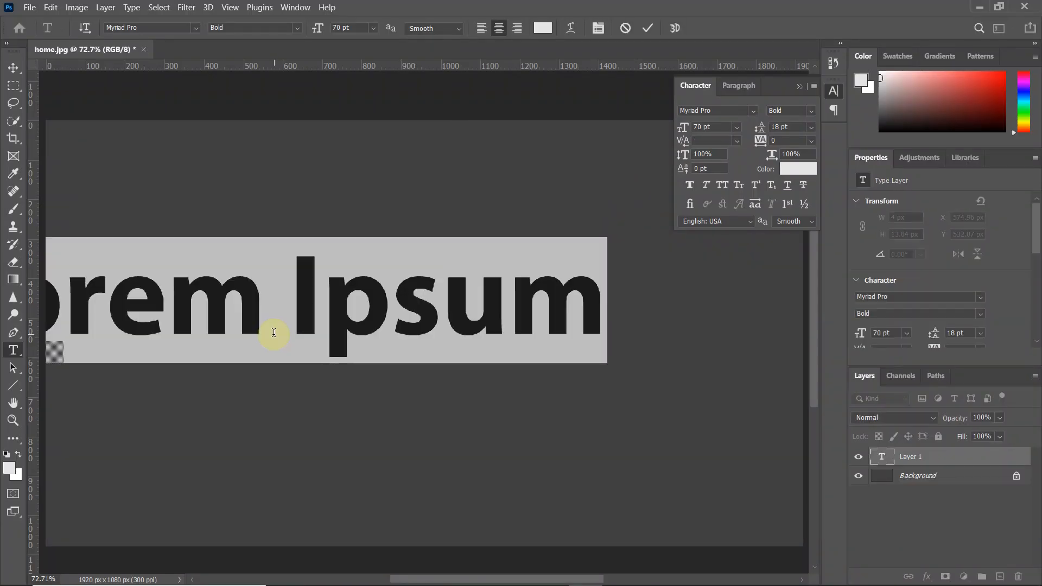
pyautogui.write('CUTOU')
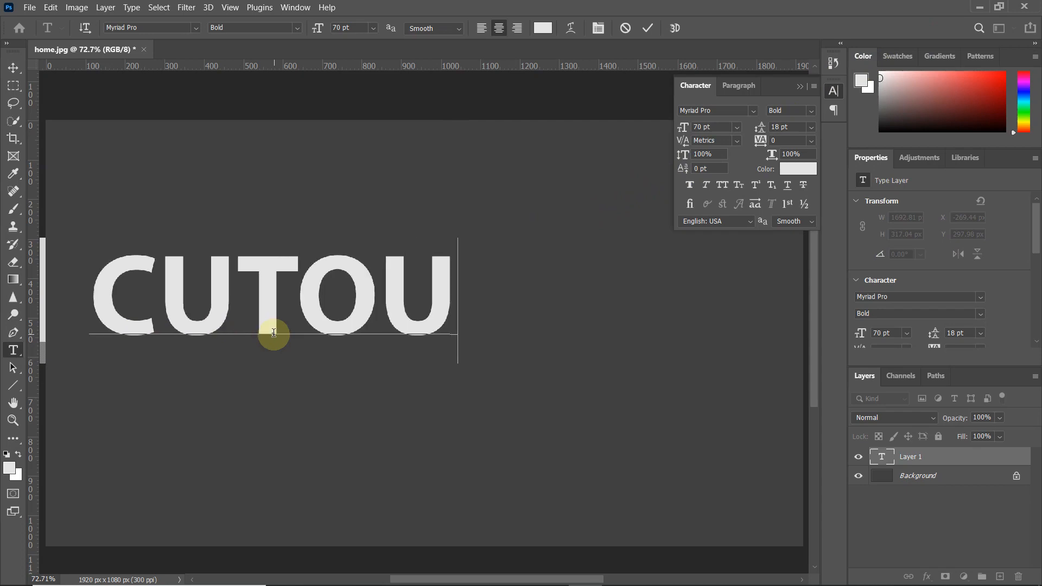
pyautogui.write('T')
pyautogui.click(648, 28)
# Select the CUTOUT and Background layers together and align their horizontal centres.
pyautogui.keyDown('ctrl'); pyautogui.click(920, 476); pyautogui.keyUp('ctrl')
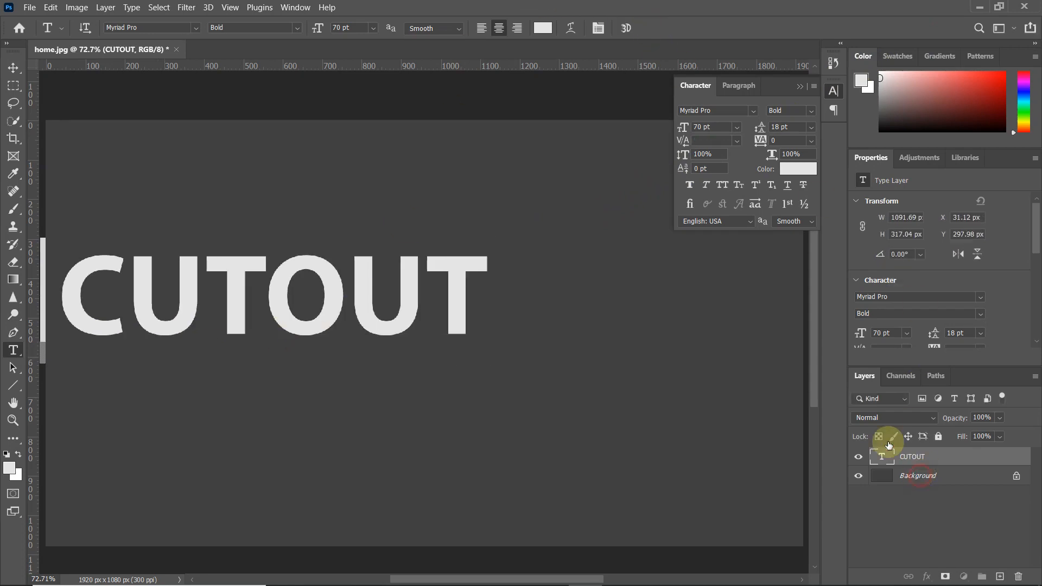
pyautogui.click(13, 67)
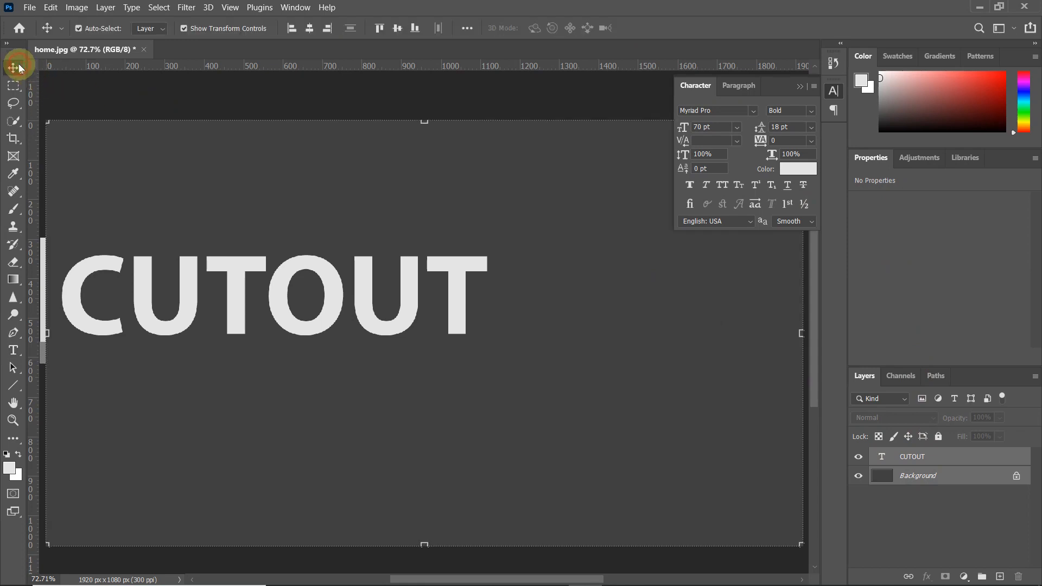
pyautogui.click(308, 29)
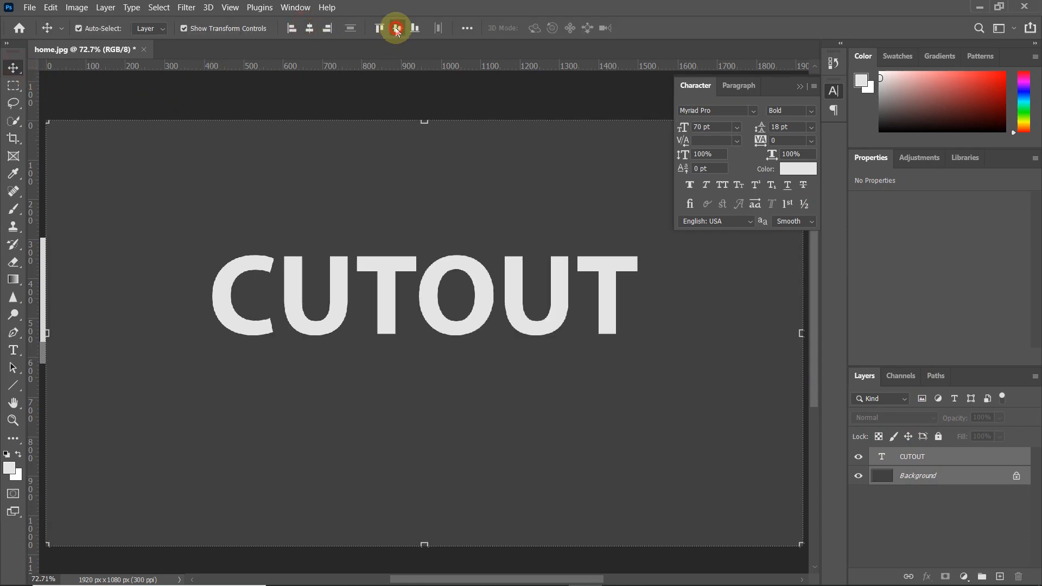
# Align the vertical centres of the CUTOUT text and background, and load the letter outlines as a selection.
pyautogui.click(396, 29)
pyautogui.click(891, 458)
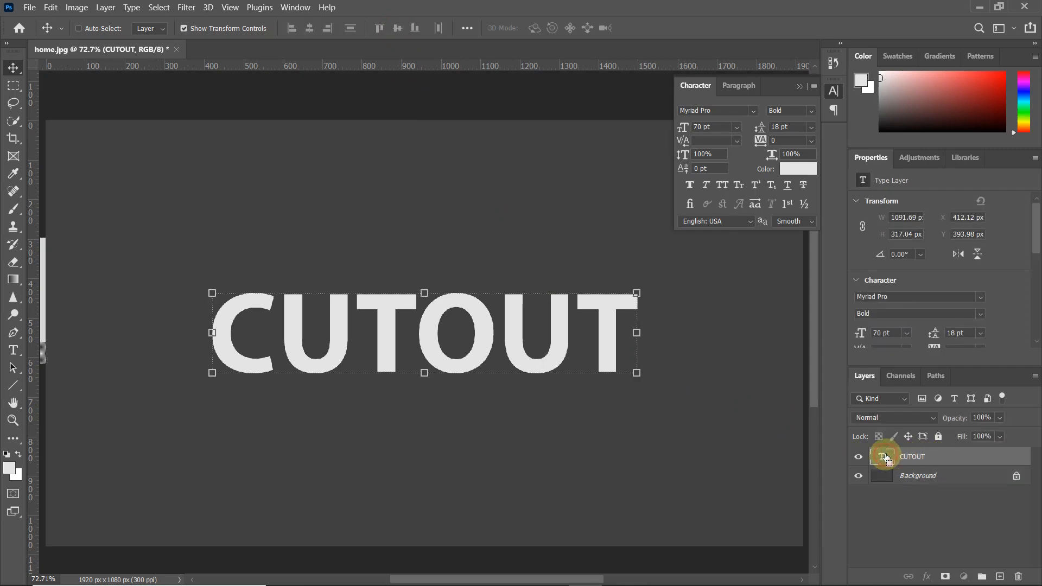
pyautogui.keyDown('ctrl'); pyautogui.click(885, 457); pyautogui.keyUp('ctrl')
pyautogui.scroll(-2, 712, 414)
pyautogui.moveTo(672, 390); pyautogui.dragTo(633, 374)
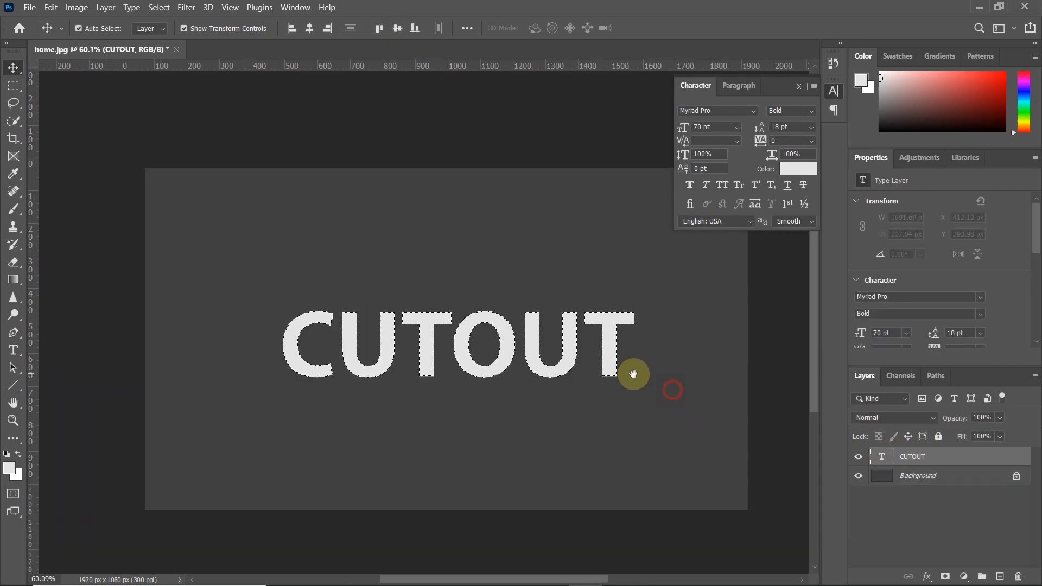
# Select the Background layer together with the CUTOUT layer and convert both into a single smart object.
pyautogui.click(923, 478)
pyautogui.rightClick(921, 477)
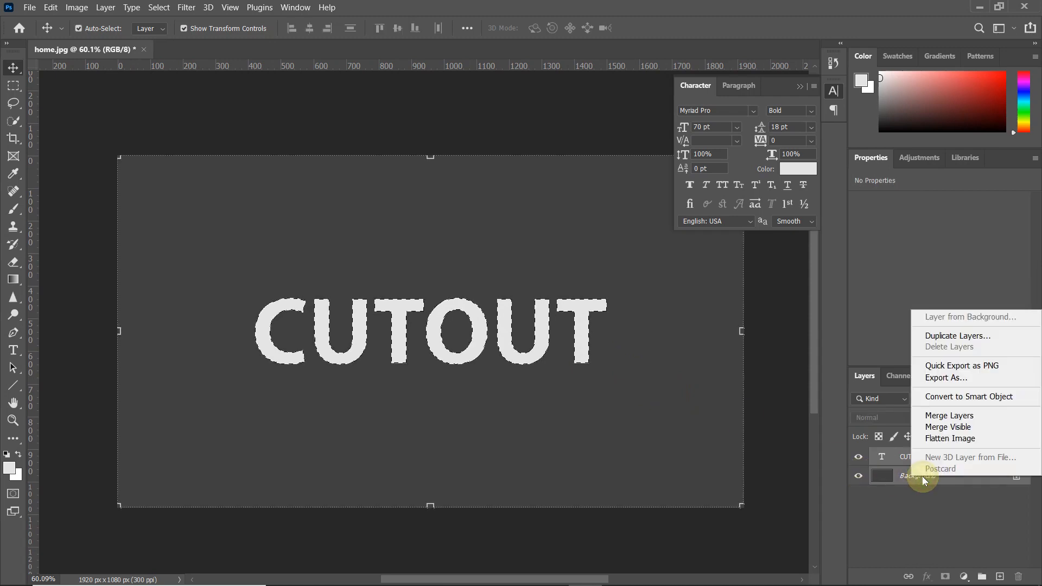
pyautogui.click(961, 397)
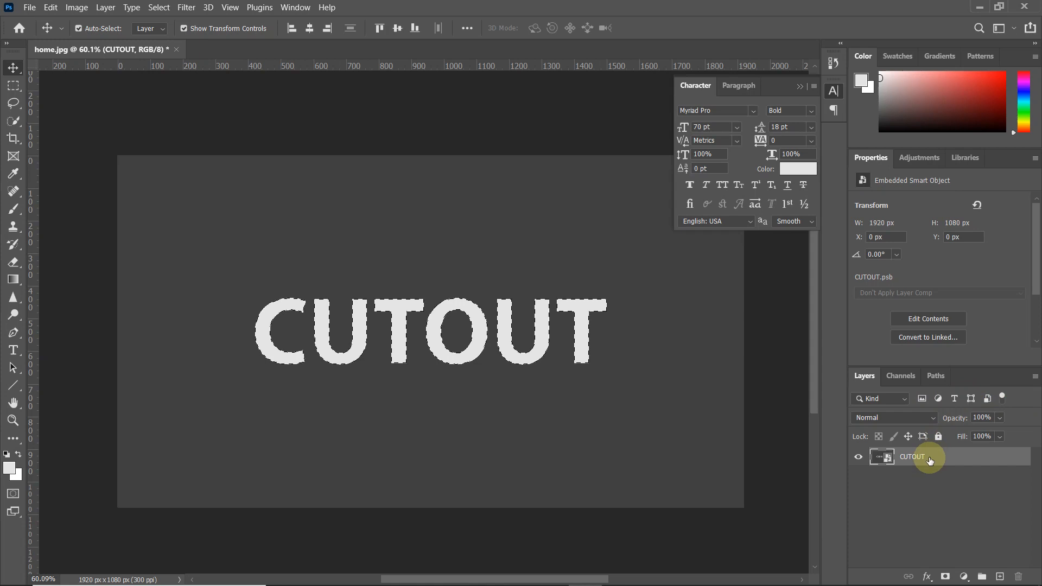
# Invert the letter selection to select the dark grey area around the CUTOUT text.
pyautogui.click(18, 108)
pyautogui.rightClick(17, 108)
pyautogui.click(78, 104)
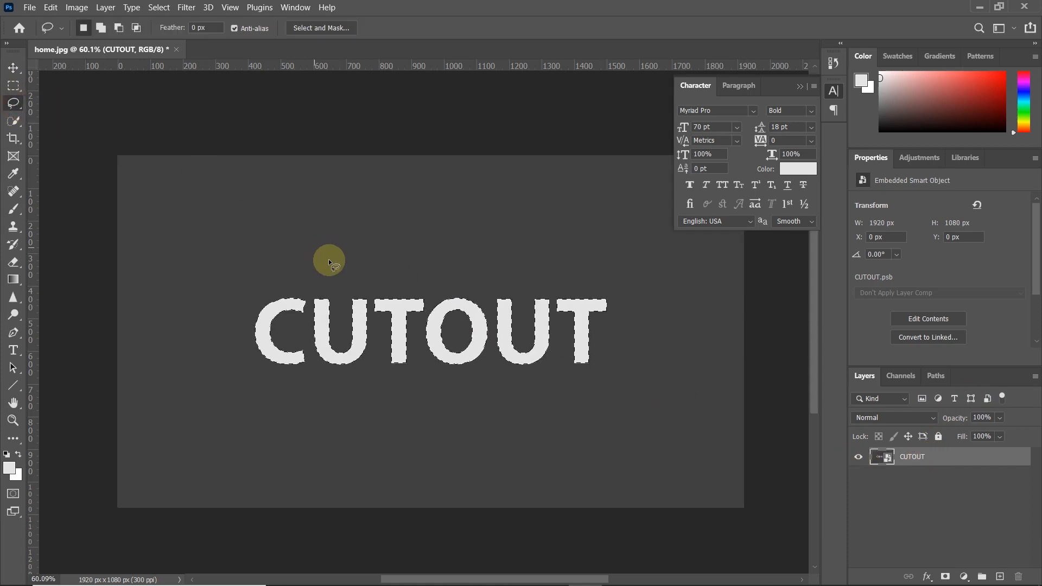
pyautogui.rightClick(359, 314)
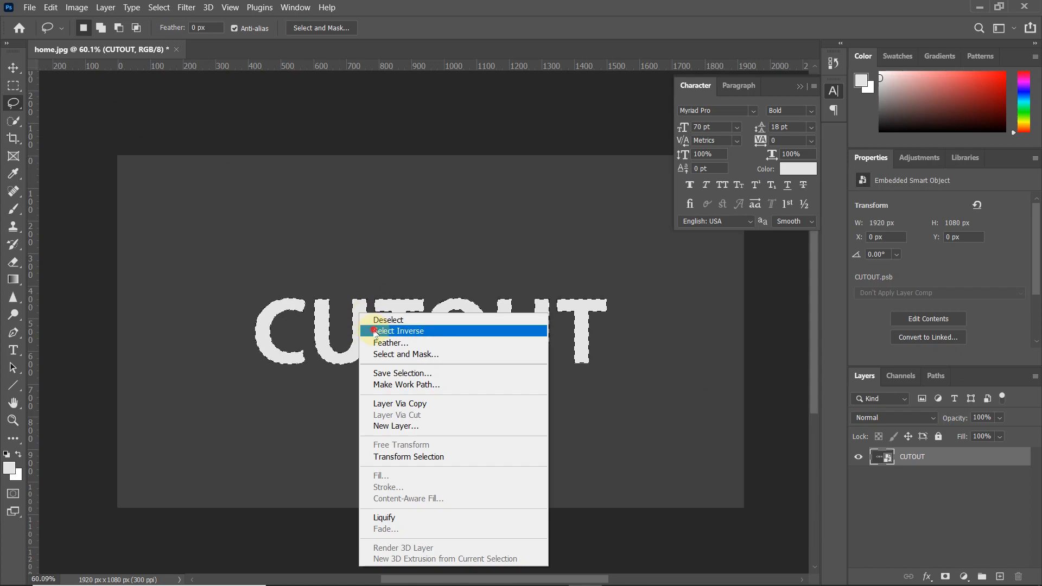
pyautogui.click(376, 332)
pyautogui.press('c')
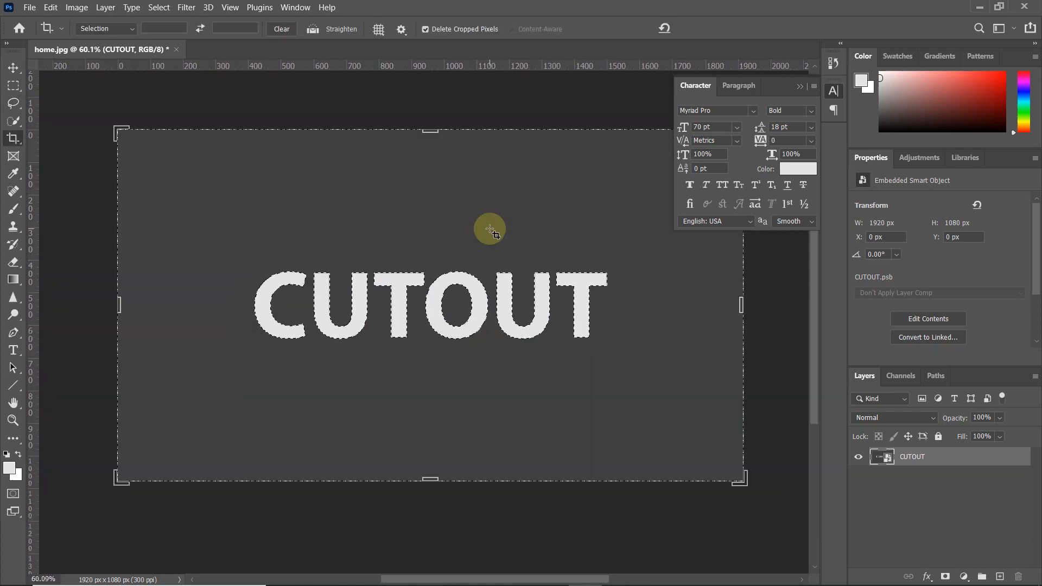
pyautogui.click(13, 68)
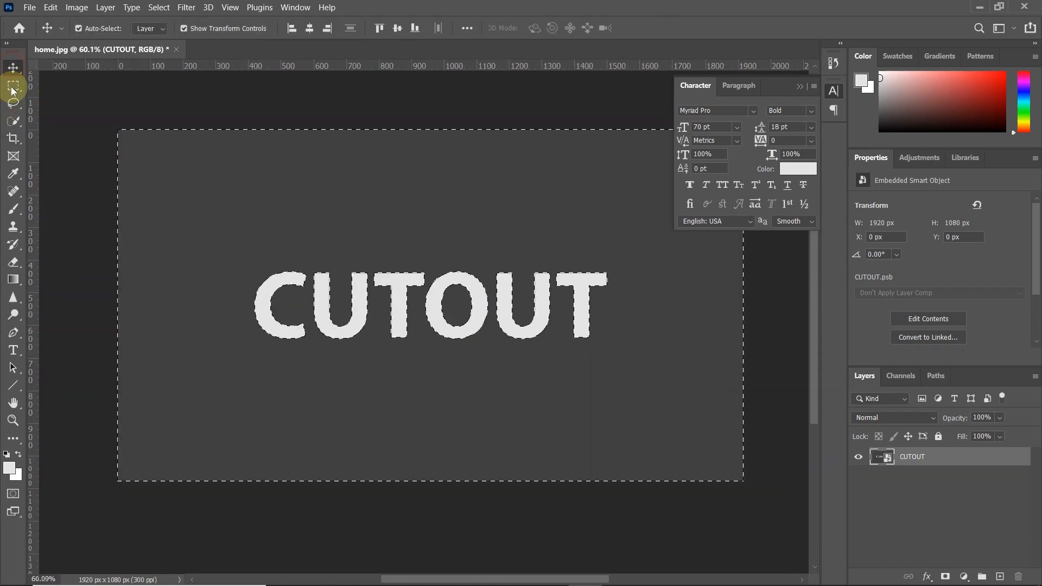
# Rasterize the CUTOUT smart object and move the selected area around the letters to a new layer with Layer Via Cut.
pyautogui.rightClick(13, 121)
pyautogui.click(49, 129)
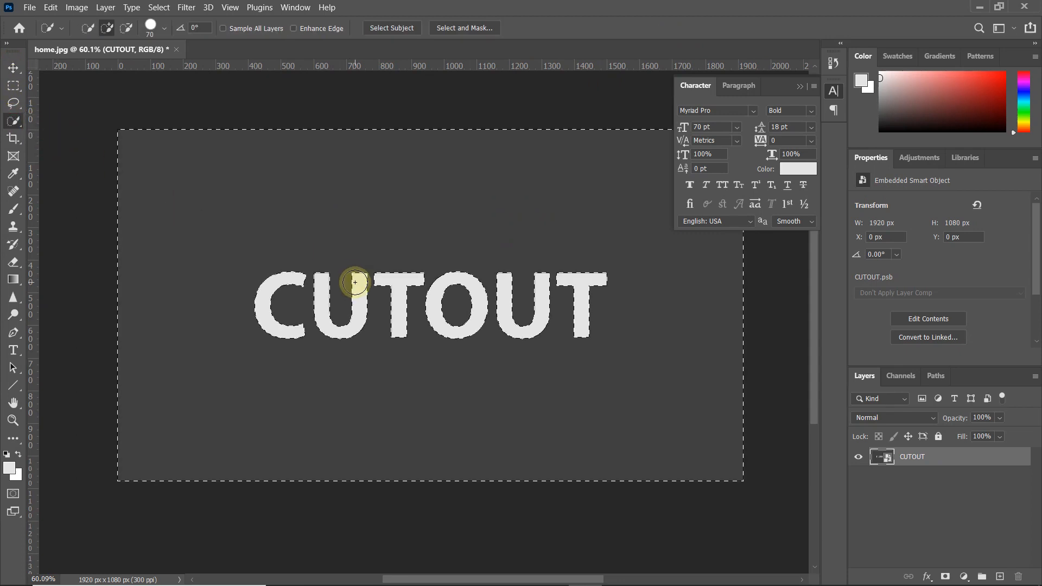
pyautogui.scroll(1, 355, 282)
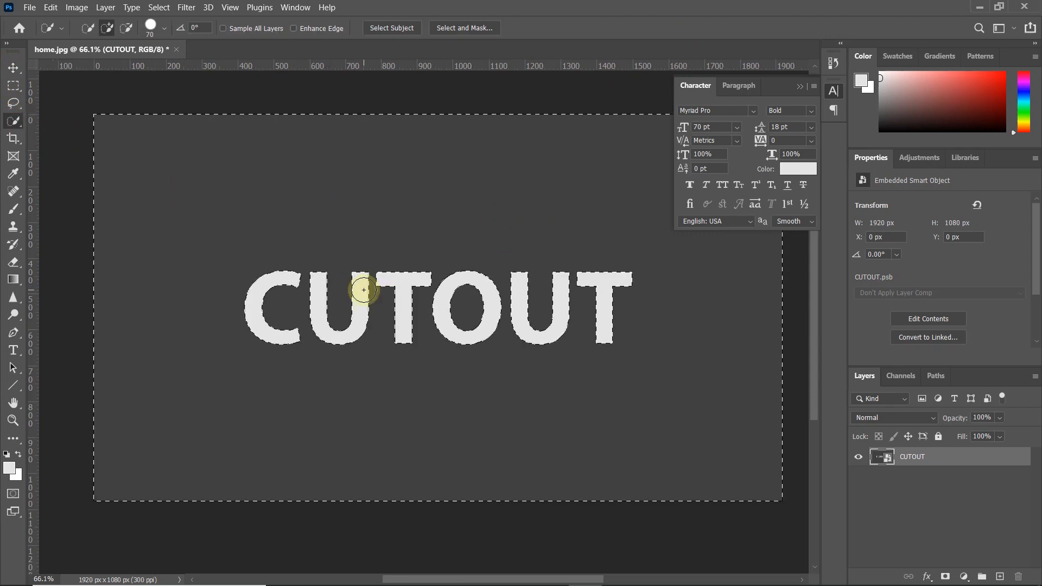
pyautogui.rightClick(363, 290)
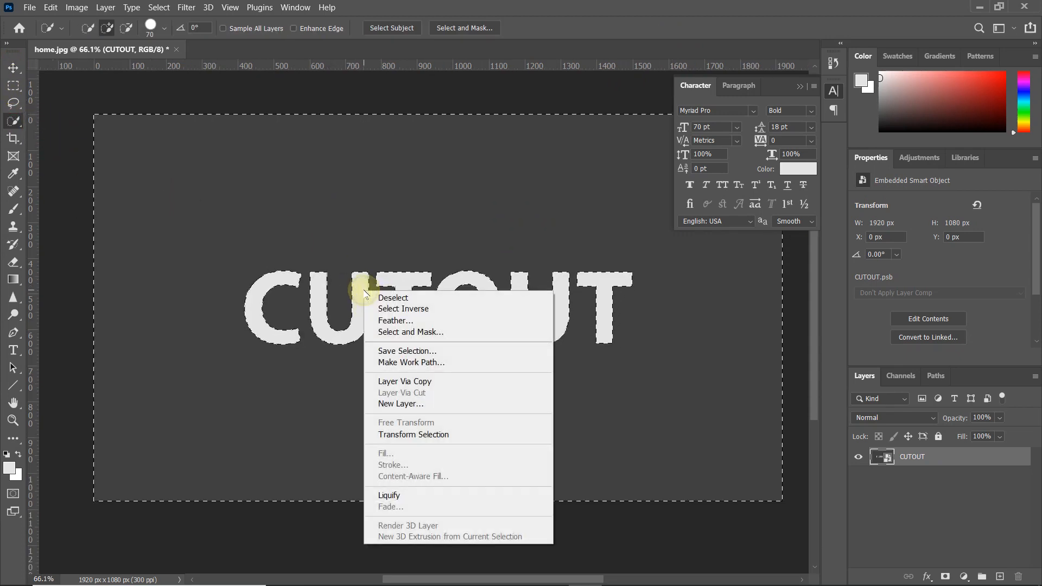
pyautogui.click(898, 454)
pyautogui.rightClick(898, 454)
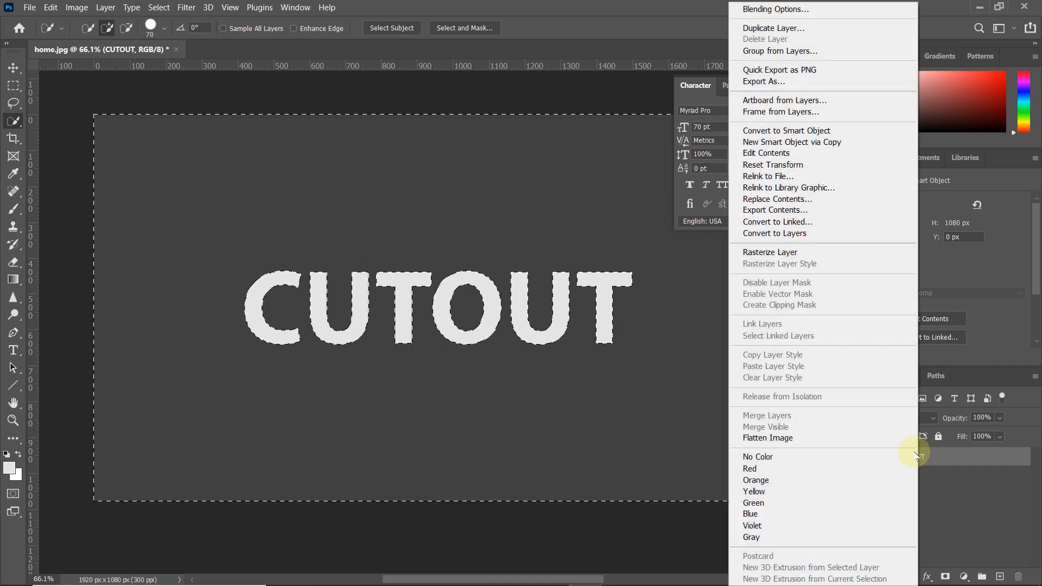
pyautogui.click(850, 259)
pyautogui.rightClick(494, 300)
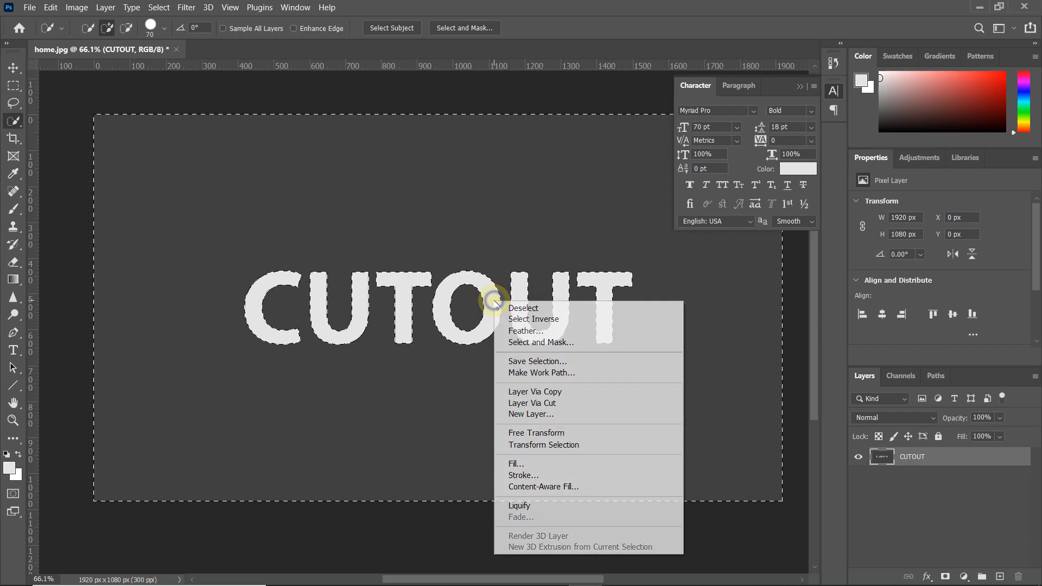
pyautogui.click(526, 404)
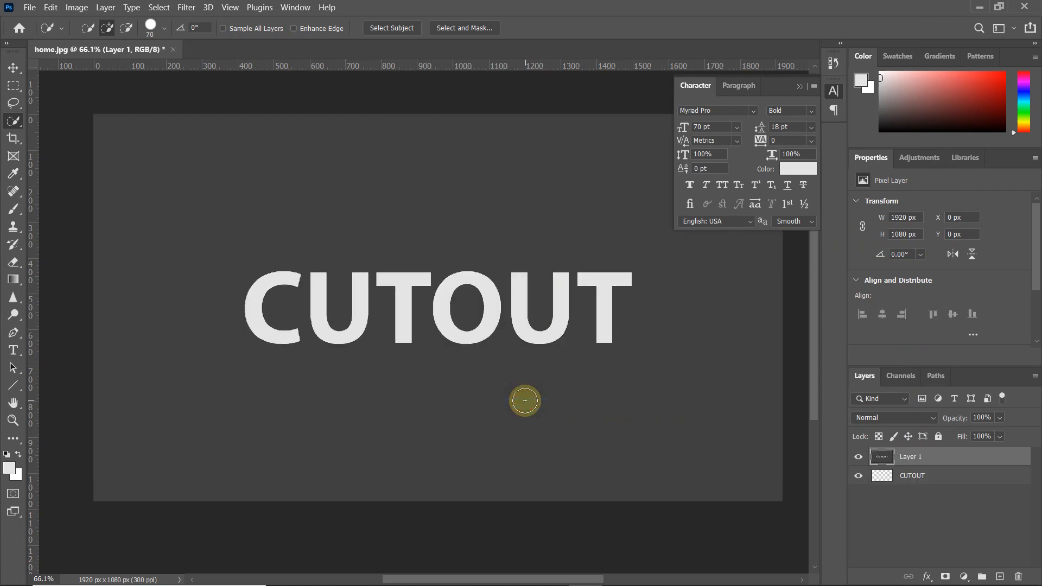
# Apply an Inner Bevel to the cut background layer with depth 813%, size 16 px and soften 3 px.
pyautogui.rightClick(881, 457)
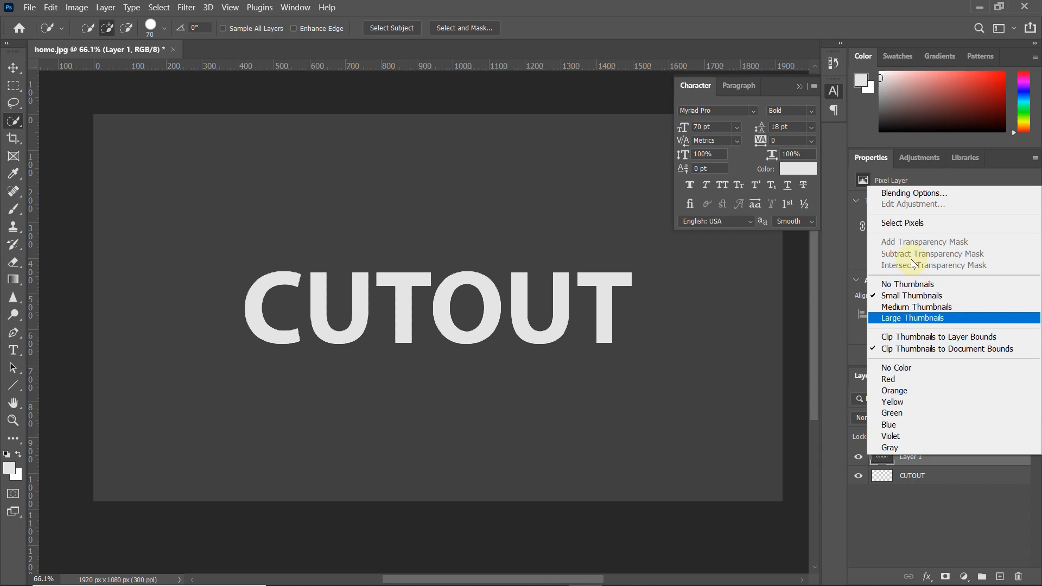
pyautogui.click(922, 194)
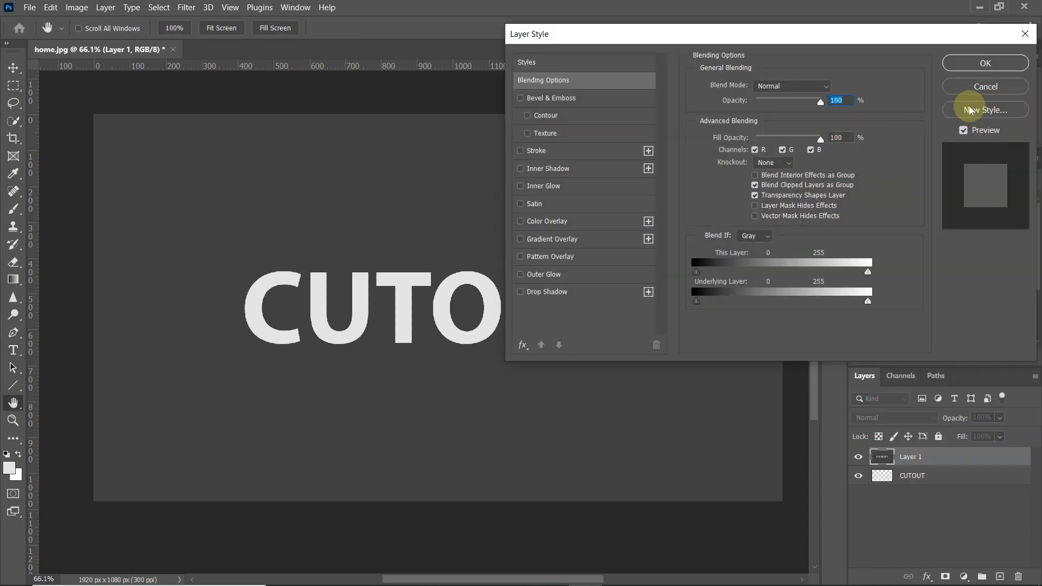
pyautogui.click(547, 98)
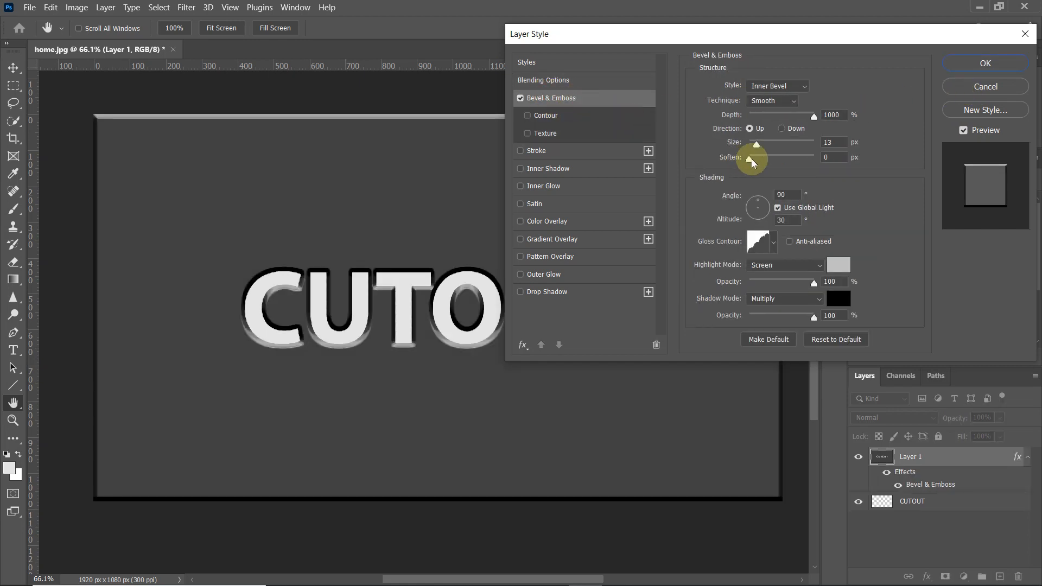
pyautogui.moveTo(750, 159)
pyautogui.mouseDown()
pyautogui.moveTo(786, 159)
pyautogui.moveTo(759, 149)
pyautogui.mouseUp()
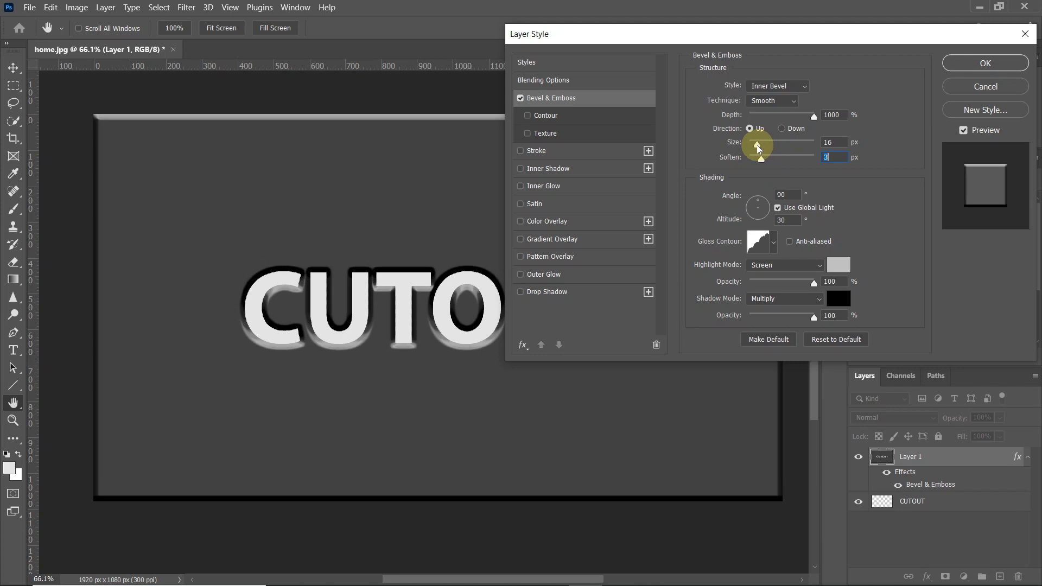
pyautogui.moveTo(808, 116)
pyautogui.mouseDown()
pyautogui.moveTo(769, 117)
pyautogui.moveTo(812, 118)
pyautogui.mouseUp()
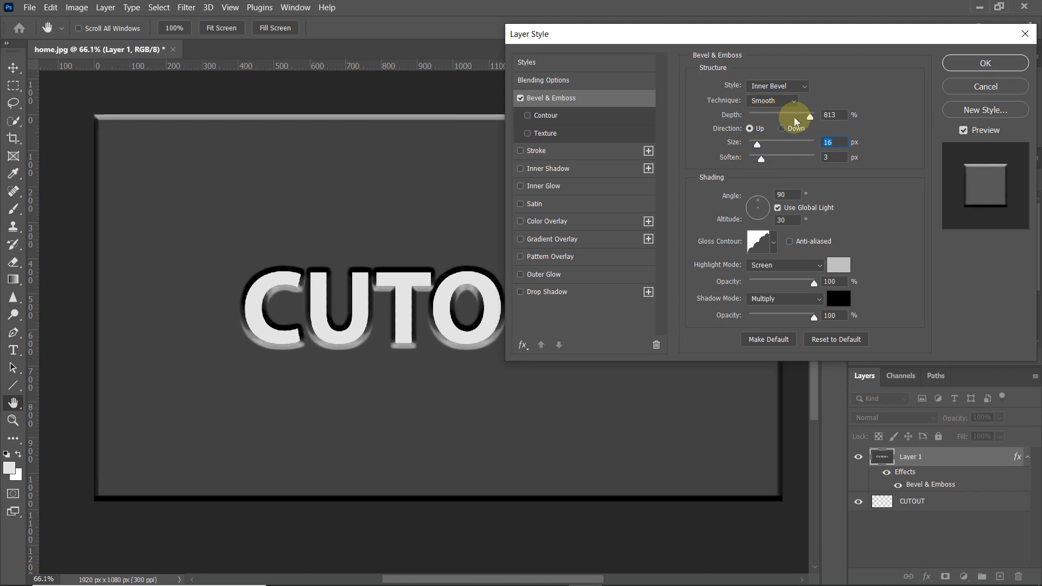
pyautogui.click(977, 63)
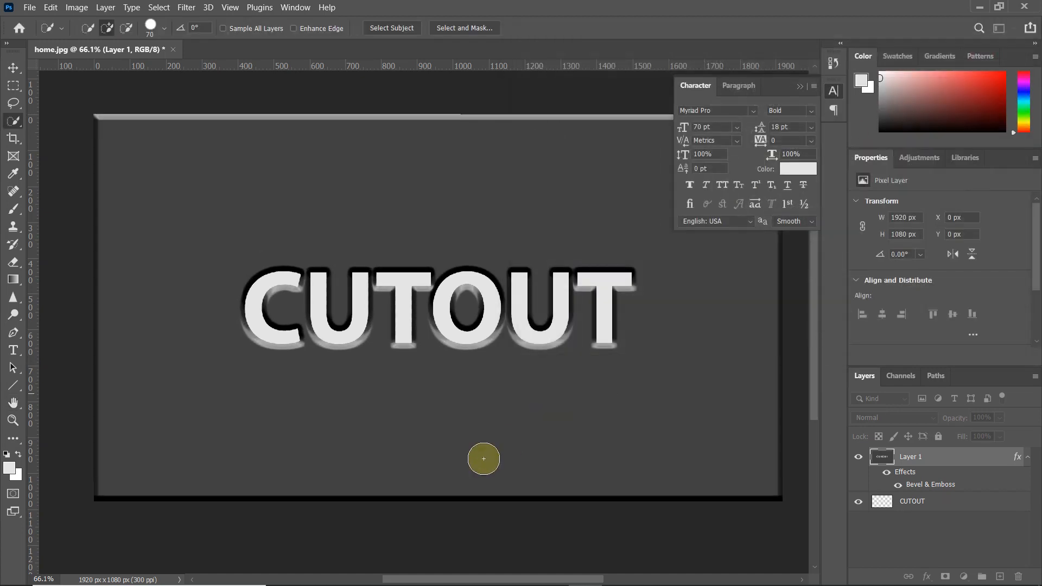
pyautogui.scroll(3, 484, 459)
pyautogui.moveTo(483, 362); pyautogui.dragTo(489, 458)
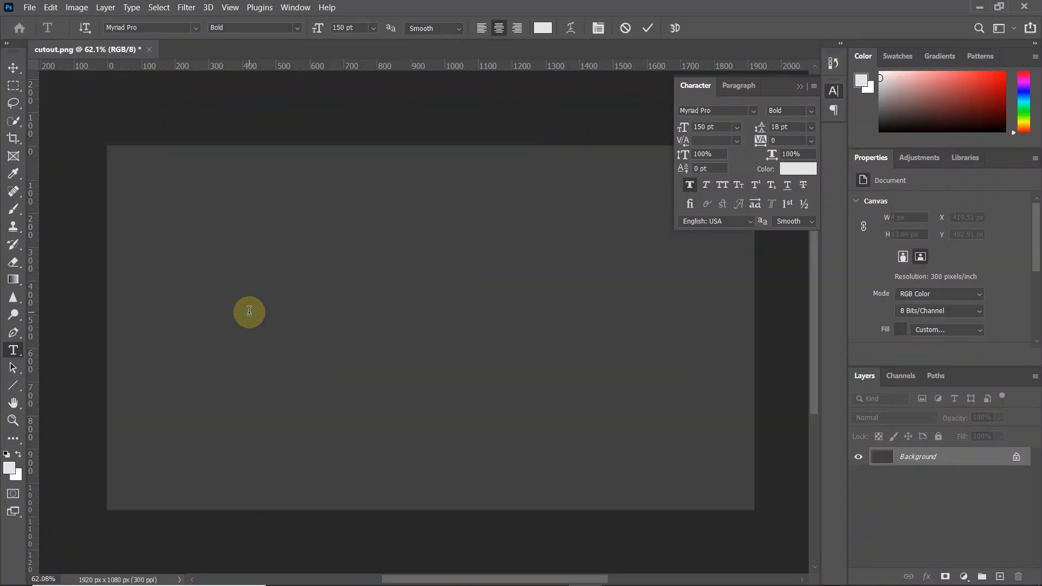
# Add the text EXIT in Myriad Pro Bold 150 pt on the blank dark grey canvas and move it fully inside.
pyautogui.click(250, 310)
pyautogui.write('EXIT')
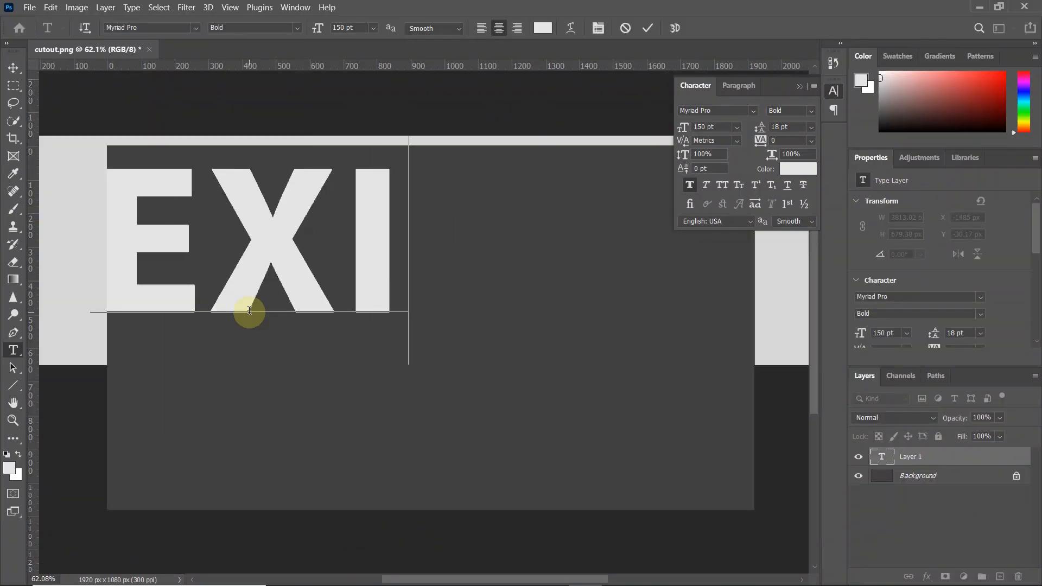
pyautogui.click(647, 28)
pyautogui.hotkey('ctrl', '0')
pyautogui.moveTo(421, 239); pyautogui.dragTo(580, 296)
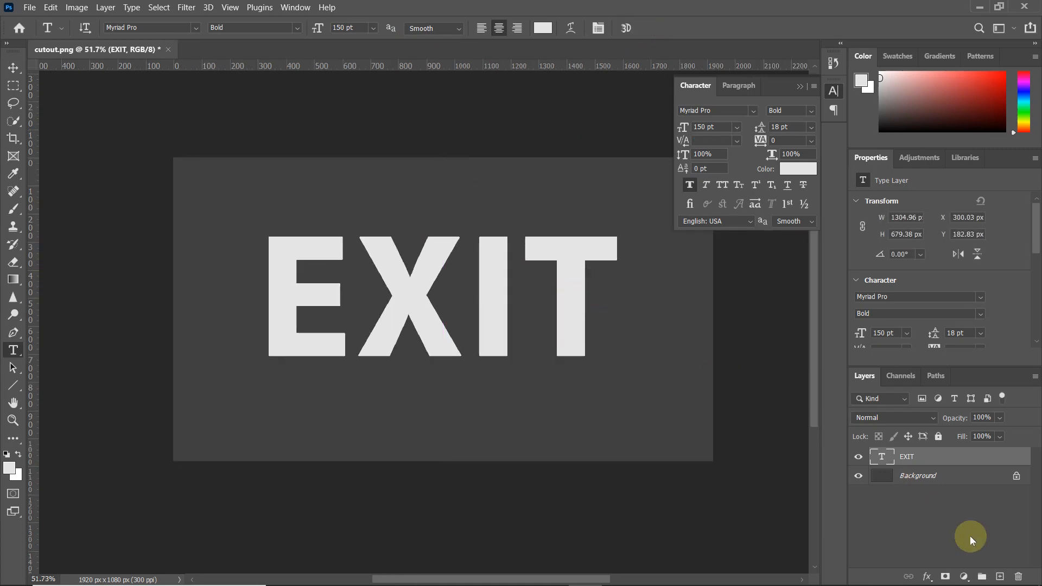
# Select the EXIT and Background layers together and align their horizontal and vertical centres.
pyautogui.click(941, 476)
pyautogui.click(13, 68)
pyautogui.click(309, 27)
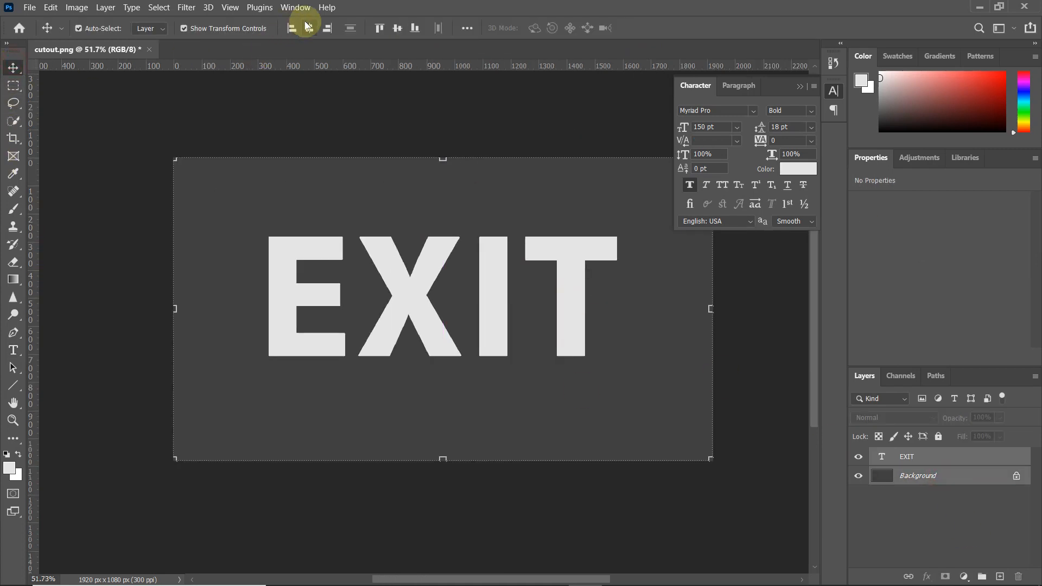
pyautogui.click(397, 28)
pyautogui.scroll(2, 414, 190)
pyautogui.scroll(1, 434, 245)
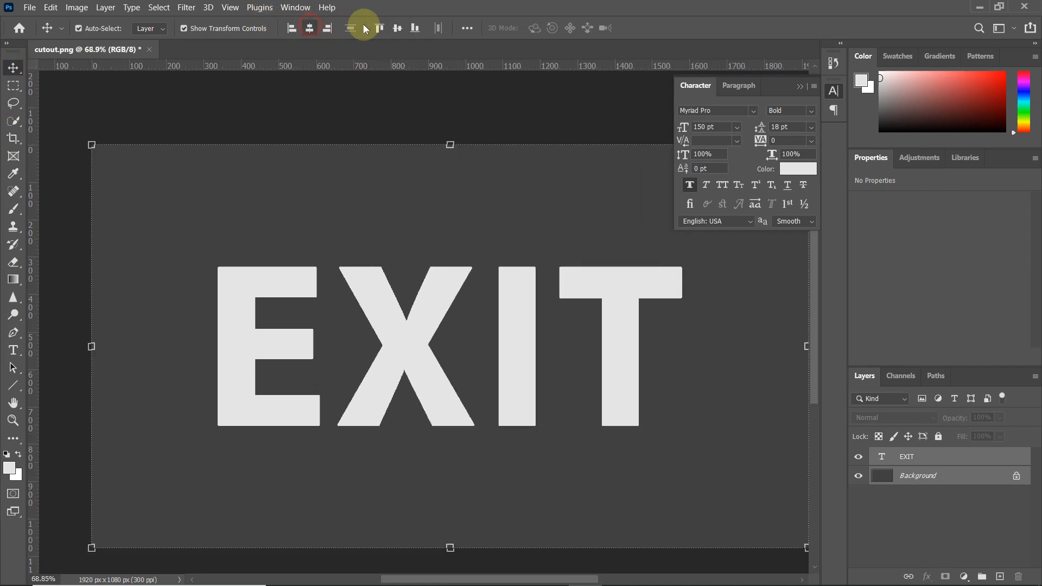
pyautogui.click(902, 536)
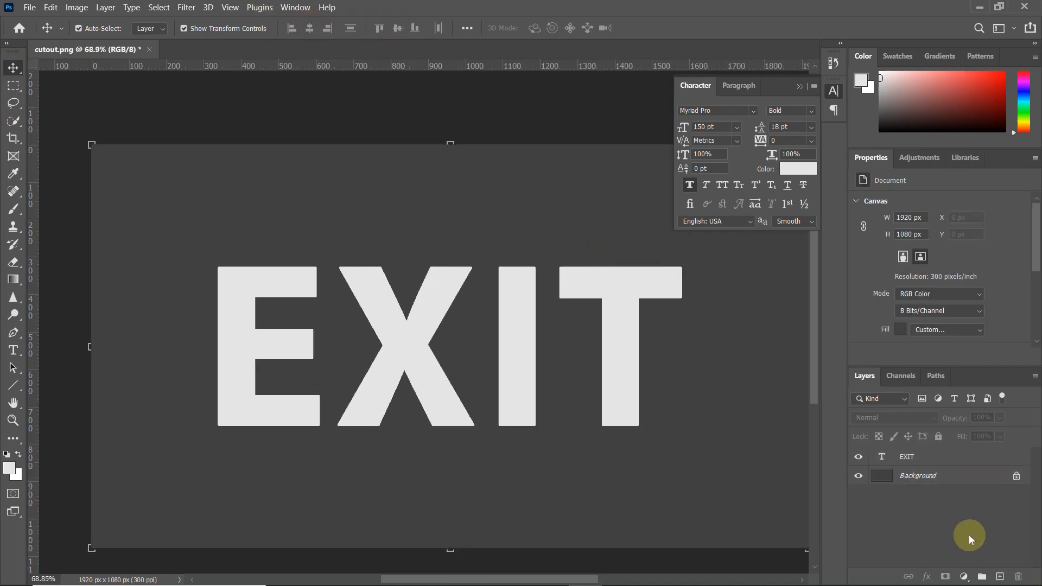
# Add a 7 px outside stroke in orange (#fab000) to the EXIT text layer.
pyautogui.click(942, 457)
pyautogui.moveTo(625, 430); pyautogui.dragTo(691, 423)
pyautogui.scroll(2, 595, 422)
pyautogui.rightClick(934, 457)
pyautogui.click(835, 20)
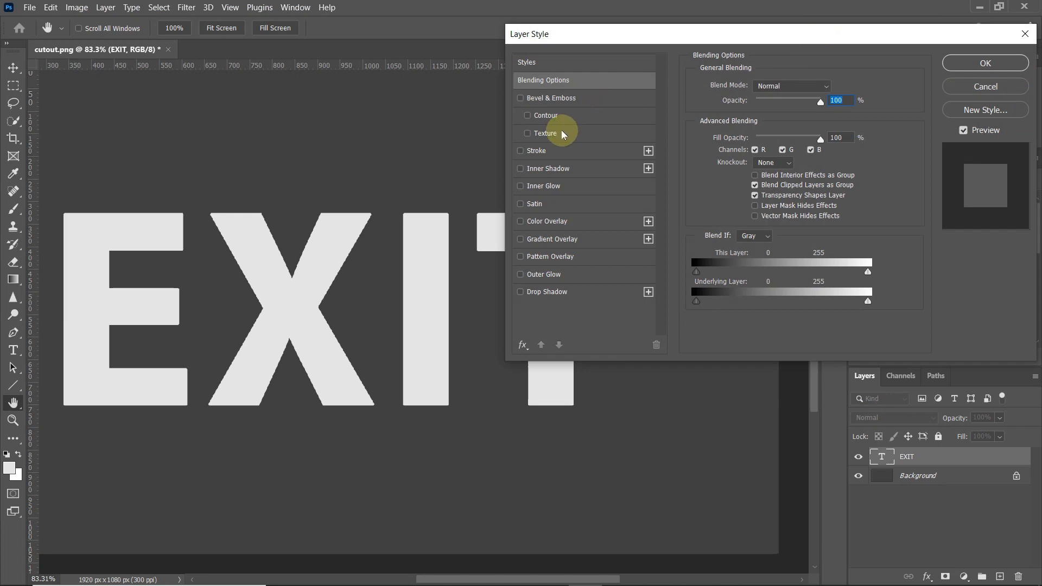
pyautogui.click(535, 150)
pyautogui.click(718, 180)
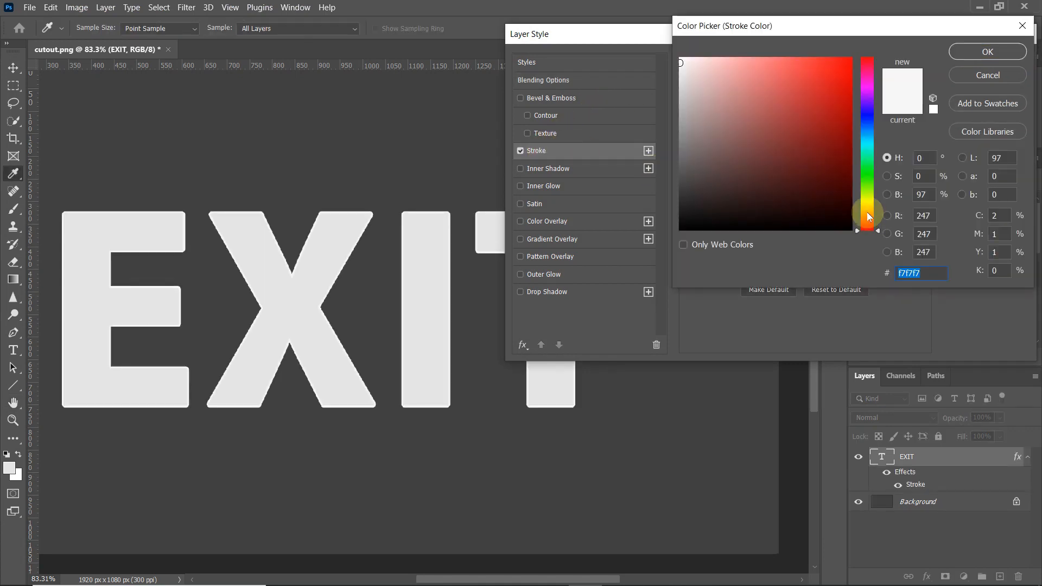
pyautogui.click(867, 210)
pyautogui.moveTo(832, 75); pyautogui.dragTo(890, 58)
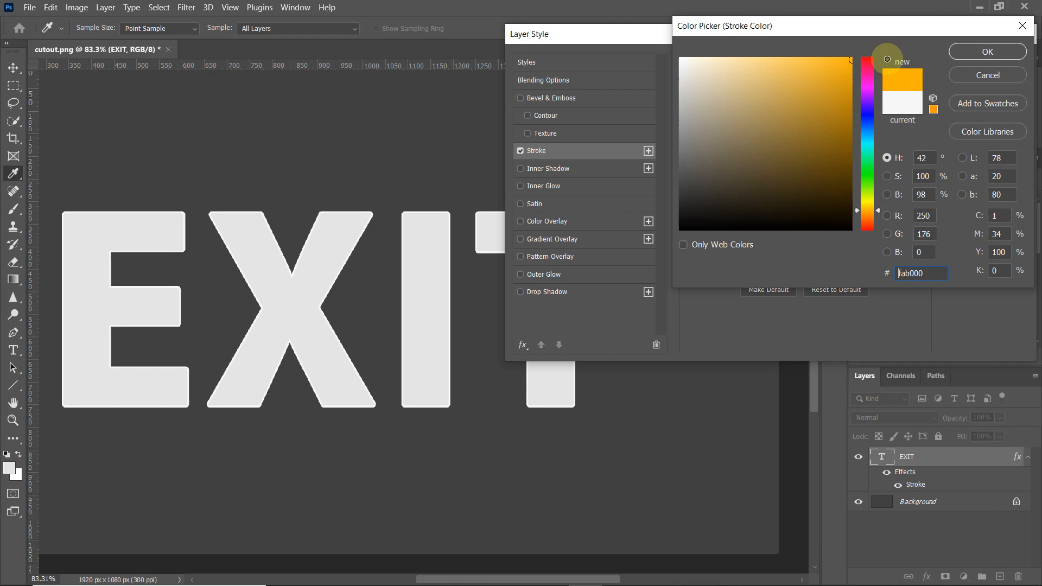
pyautogui.click(980, 53)
pyautogui.moveTo(749, 86); pyautogui.dragTo(749, 87)
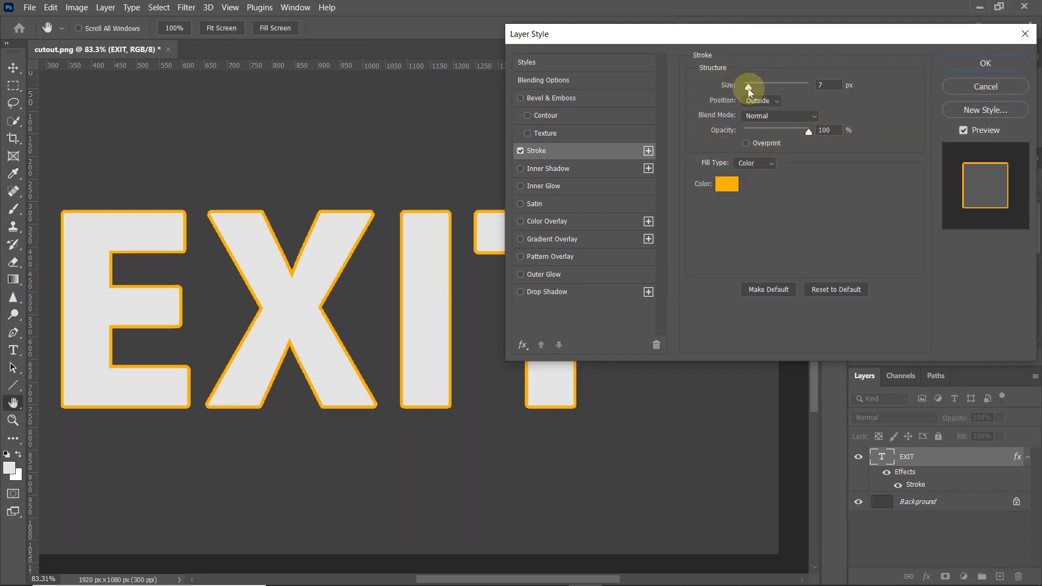
# Add an Inner Bevel to the EXIT text with depth 677%, size 73 px, soften 0 px and shadow opacity 76%.
pyautogui.click(563, 98)
pyautogui.moveTo(757, 145); pyautogui.dragTo(675, 160)
pyautogui.moveTo(806, 321); pyautogui.dragTo(799, 320)
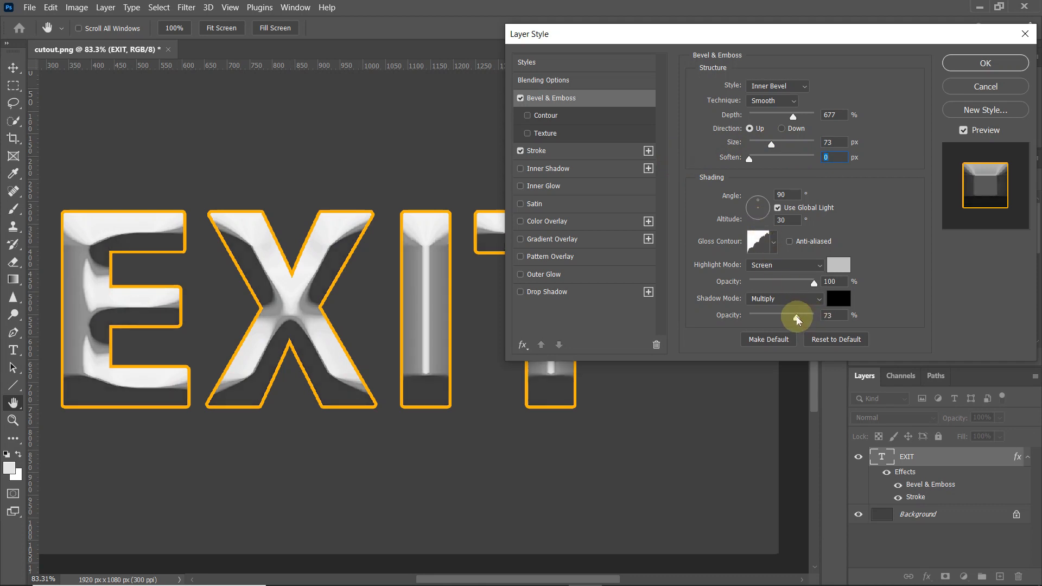
# Change the bevel's shadow colour to a very dark brown and set its shadow opacity to 41%.
pyautogui.click(839, 299)
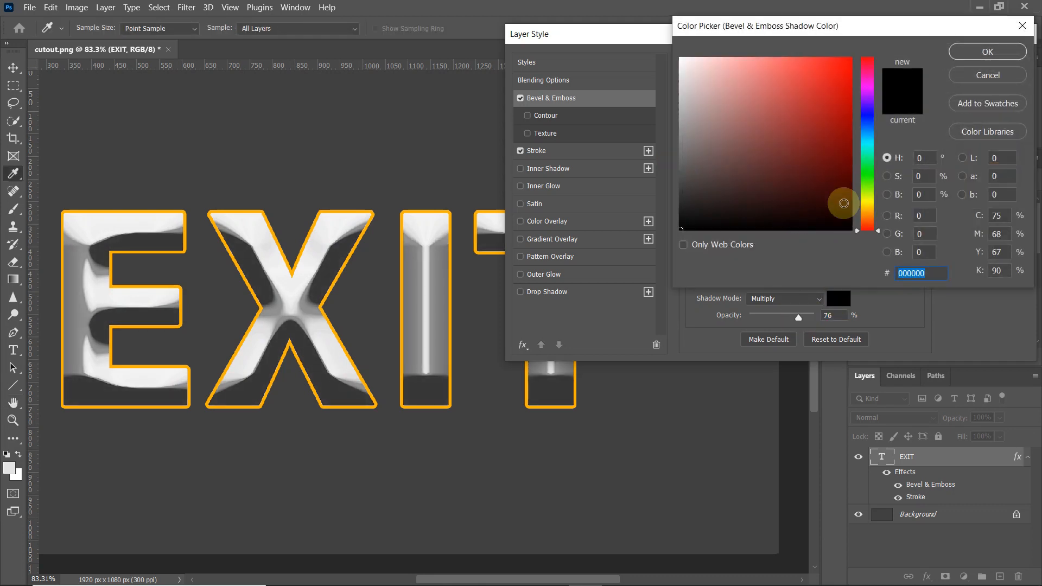
pyautogui.click(867, 213)
pyautogui.click(851, 164)
pyautogui.moveTo(850, 164)
pyautogui.mouseDown()
pyautogui.moveTo(844, 182)
pyautogui.moveTo(867, 204)
pyautogui.mouseUp()
pyautogui.click(987, 51)
pyautogui.moveTo(789, 323)
pyautogui.mouseDown()
pyautogui.moveTo(764, 325)
pyautogui.moveTo(776, 324)
pyautogui.mouseUp()
# Change the bevel's highlight colour to a bright orange matching the stroke around the EXIT letters.
pyautogui.click(839, 265)
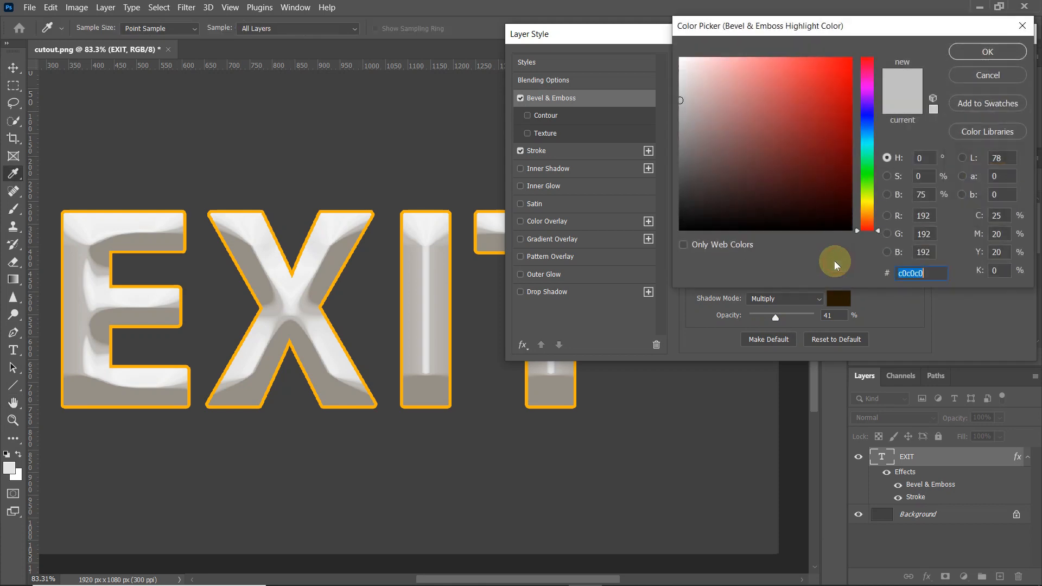
pyautogui.click(874, 208)
pyautogui.moveTo(819, 92)
pyautogui.mouseDown()
pyautogui.moveTo(811, 74)
pyautogui.moveTo(851, 58)
pyautogui.mouseUp()
pyautogui.click(954, 52)
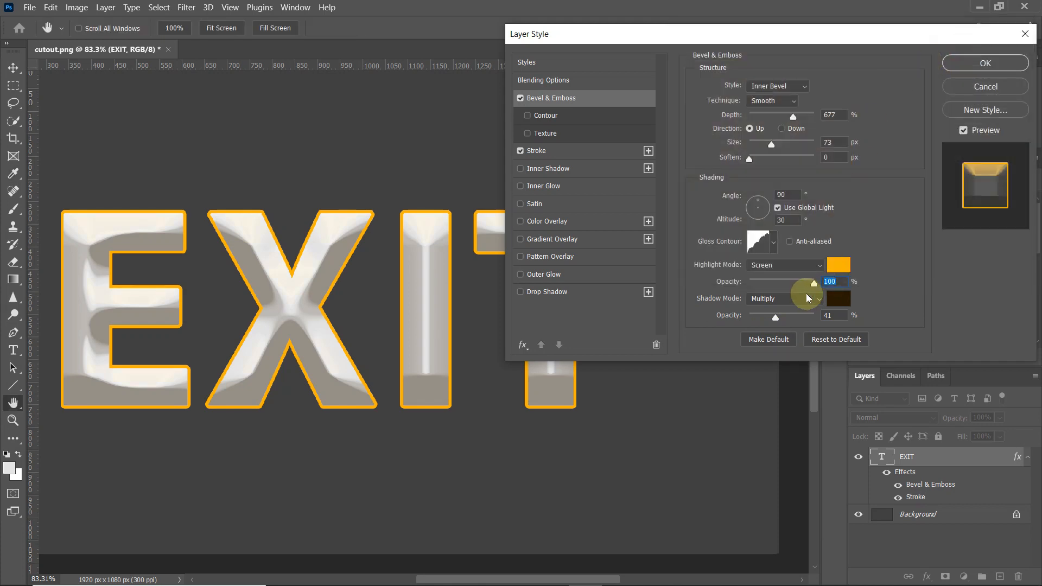
# Set the bevel's highlight mode to Normal at 34% opacity, apply the layer style and deselect the EXIT layer.
pyautogui.click(809, 265)
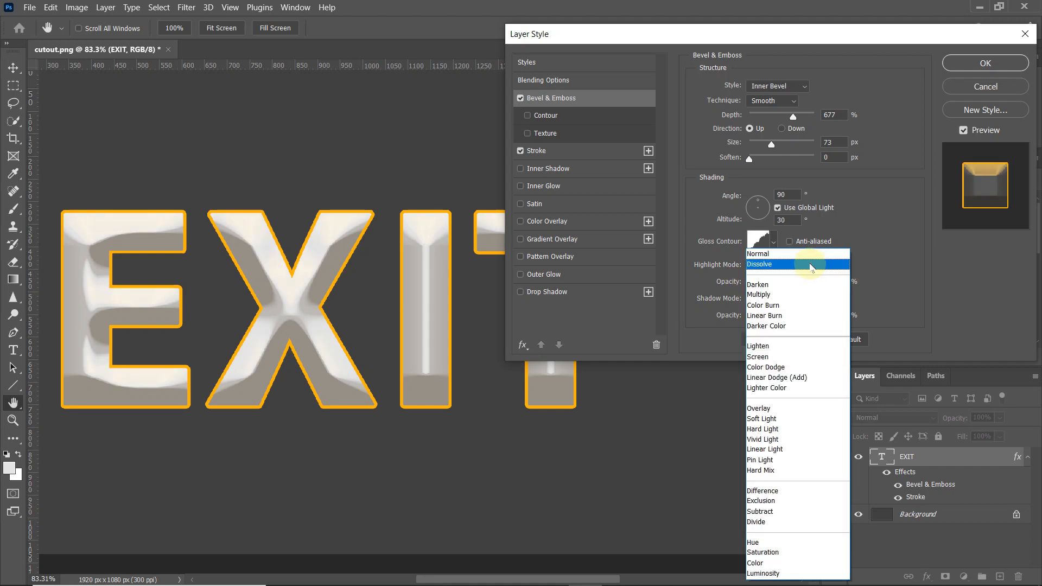
pyautogui.click(805, 250)
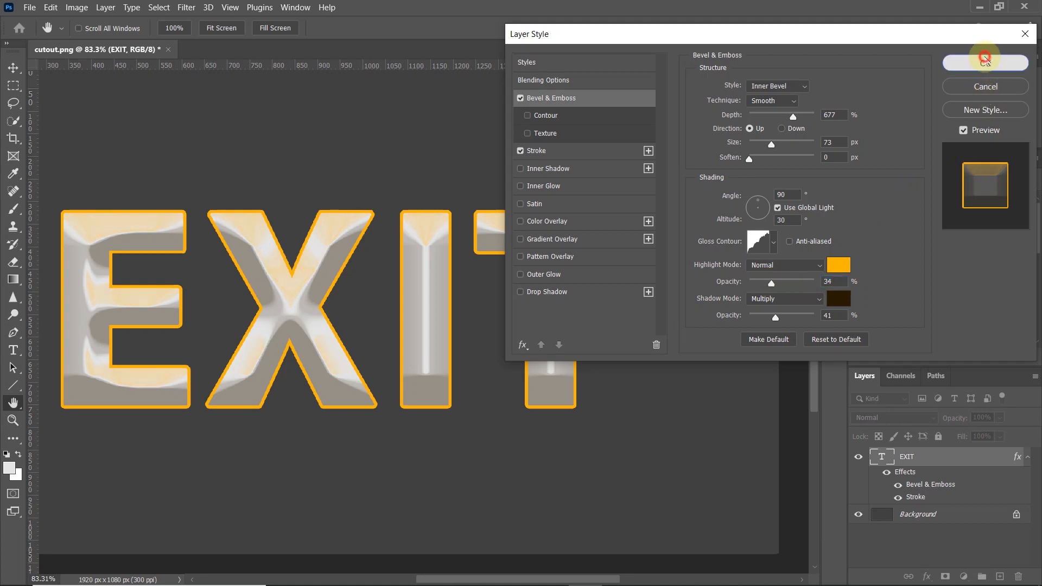
pyautogui.click(986, 63)
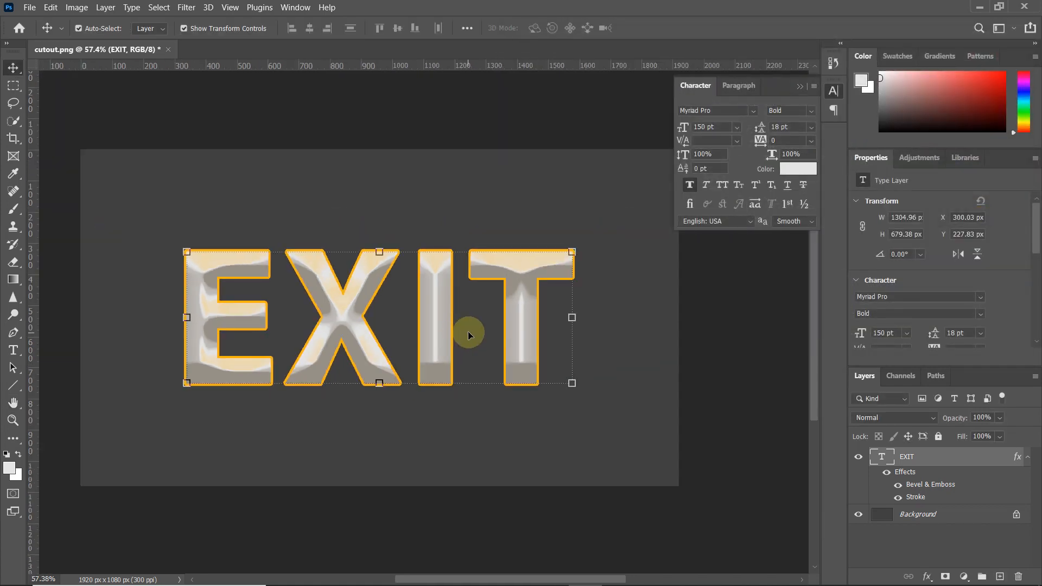
pyautogui.moveTo(470, 330); pyautogui.dragTo(495, 326)
pyautogui.click(629, 348)
pyautogui.click(917, 541)
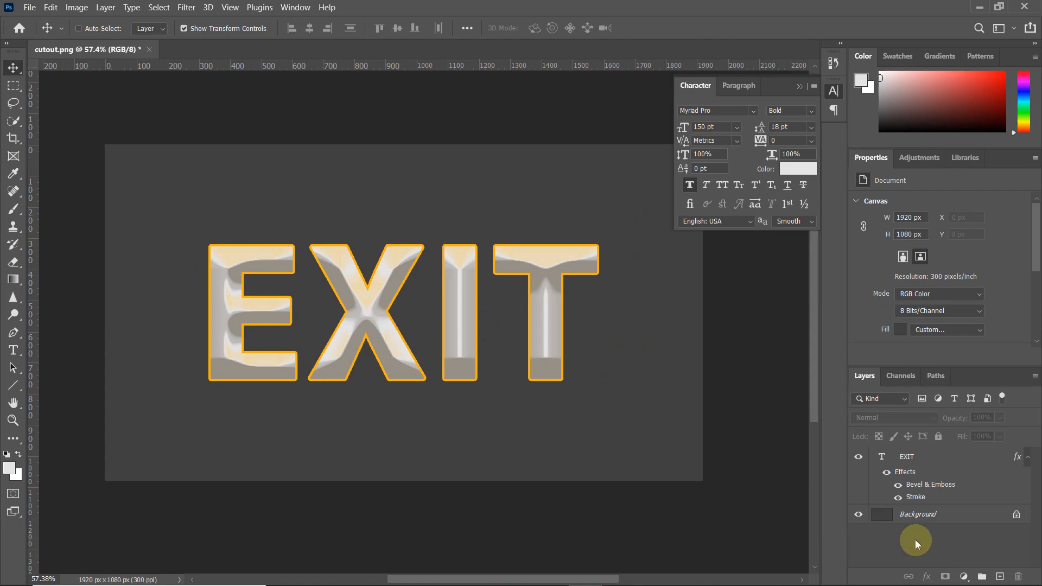